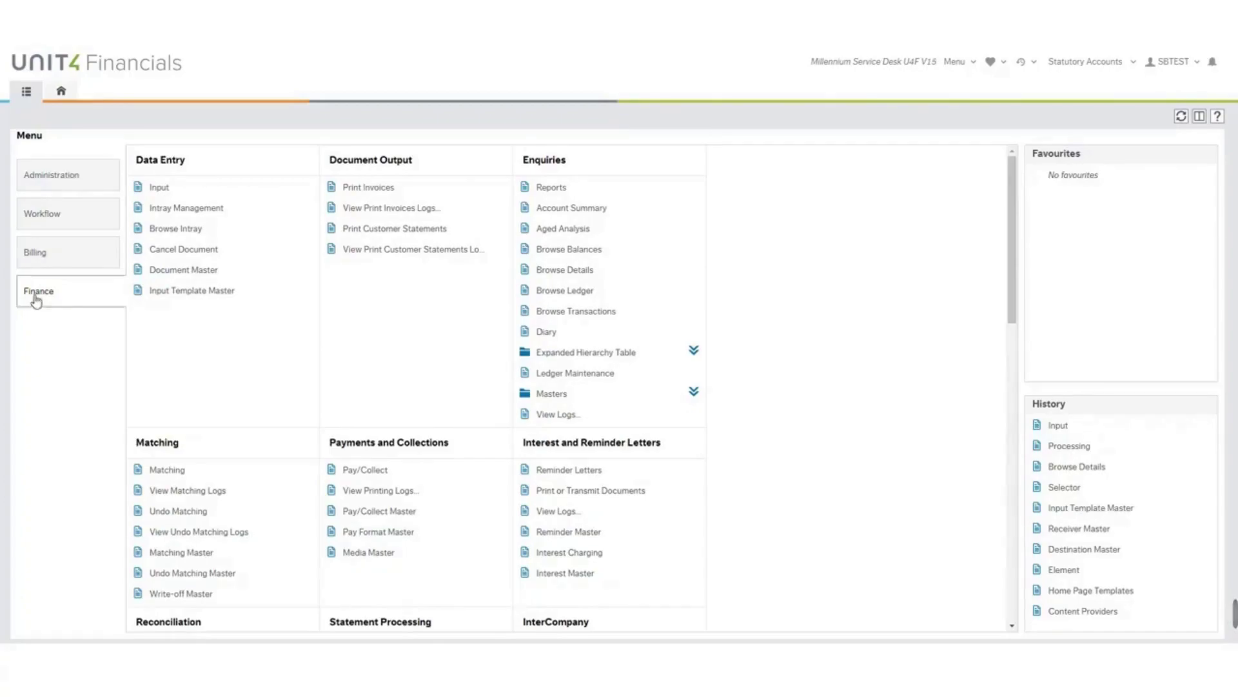
- Start a new document input using the JNLICOSB template
{"action": "left_click", "coordinate": [158, 189]}
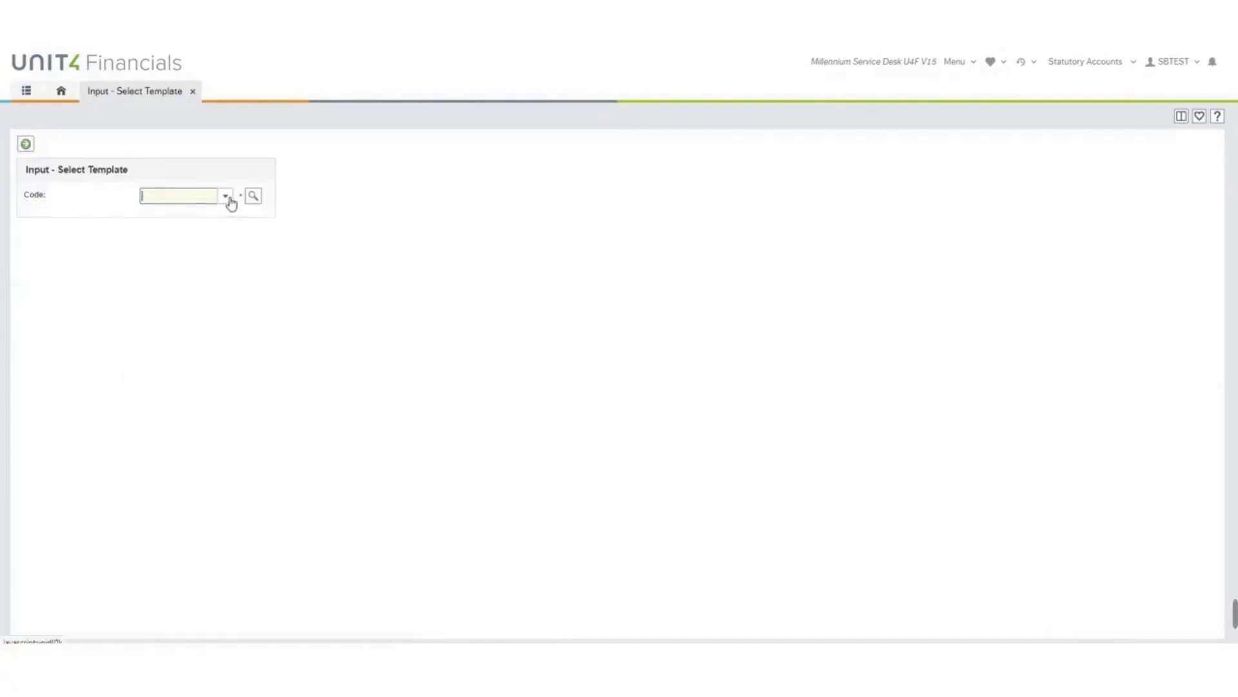
{"action": "left_click", "coordinate": [225, 197]}
{"action": "left_click", "coordinate": [161, 310]}
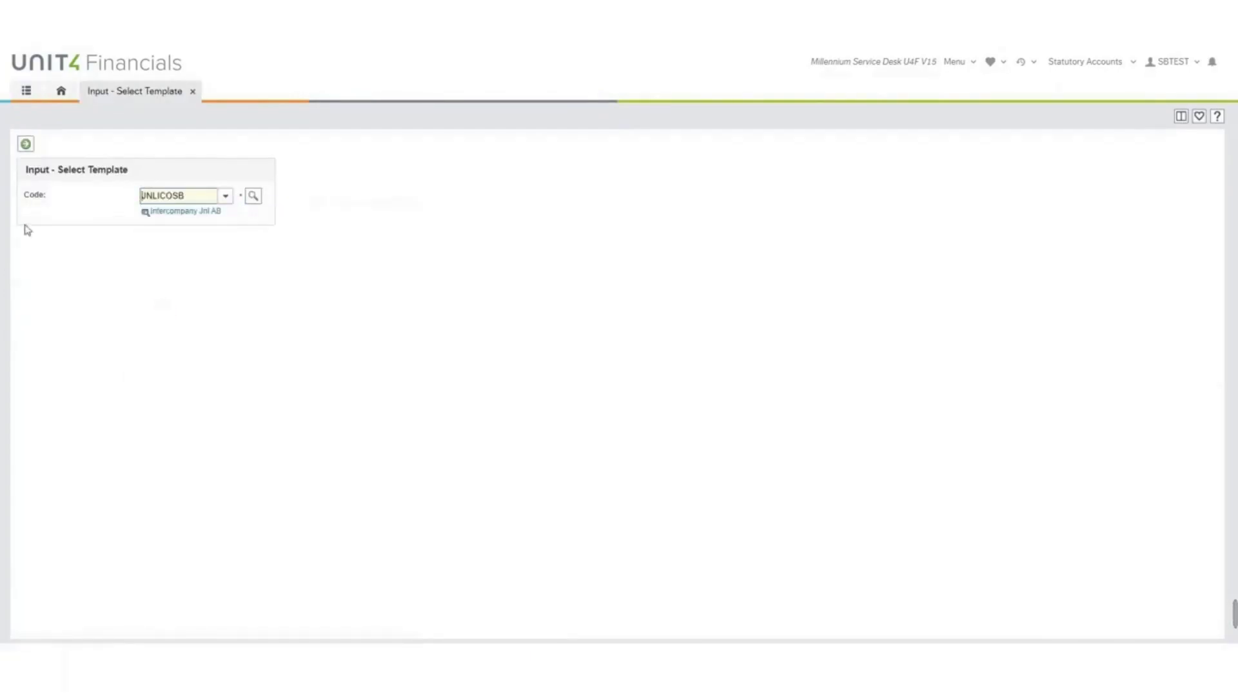
{"action": "left_click", "coordinate": [25, 144]}
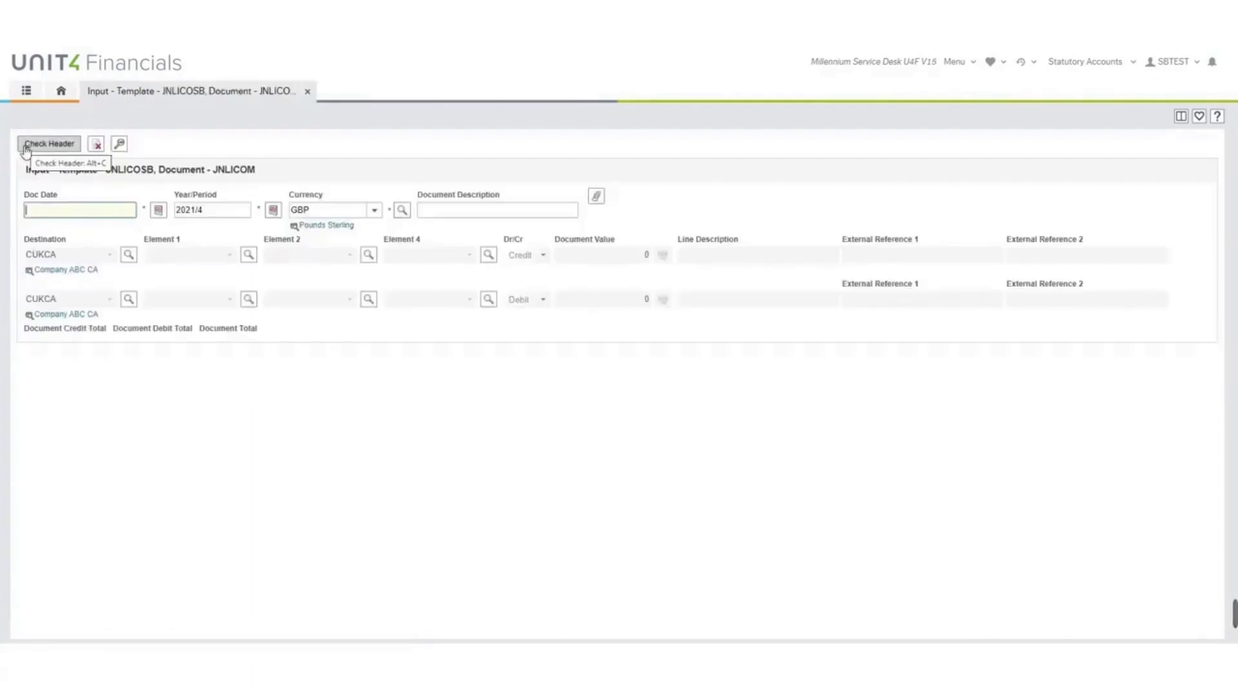
- Fill the header with doc date 15/04/2021, period 2021/4, GBP and description Intercompany Journal
{"action": "left_click", "coordinate": [158, 209]}
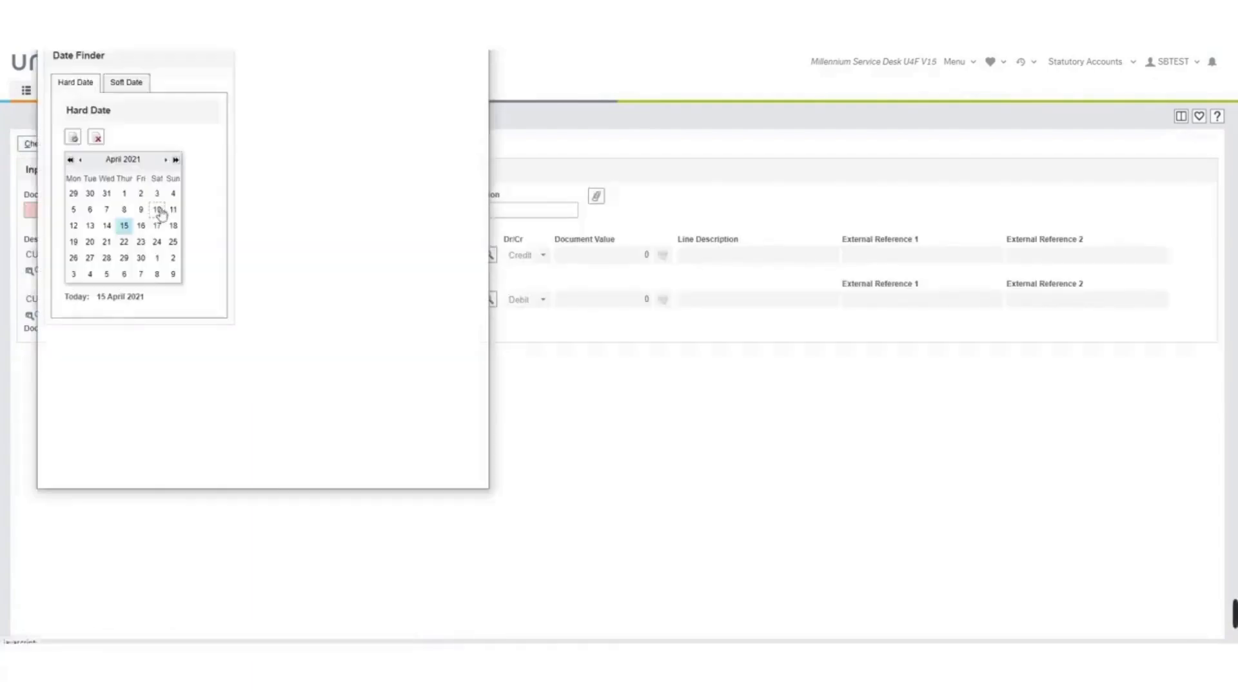
{"action": "left_click", "coordinate": [126, 229]}
{"action": "key", "text": "Tab"}
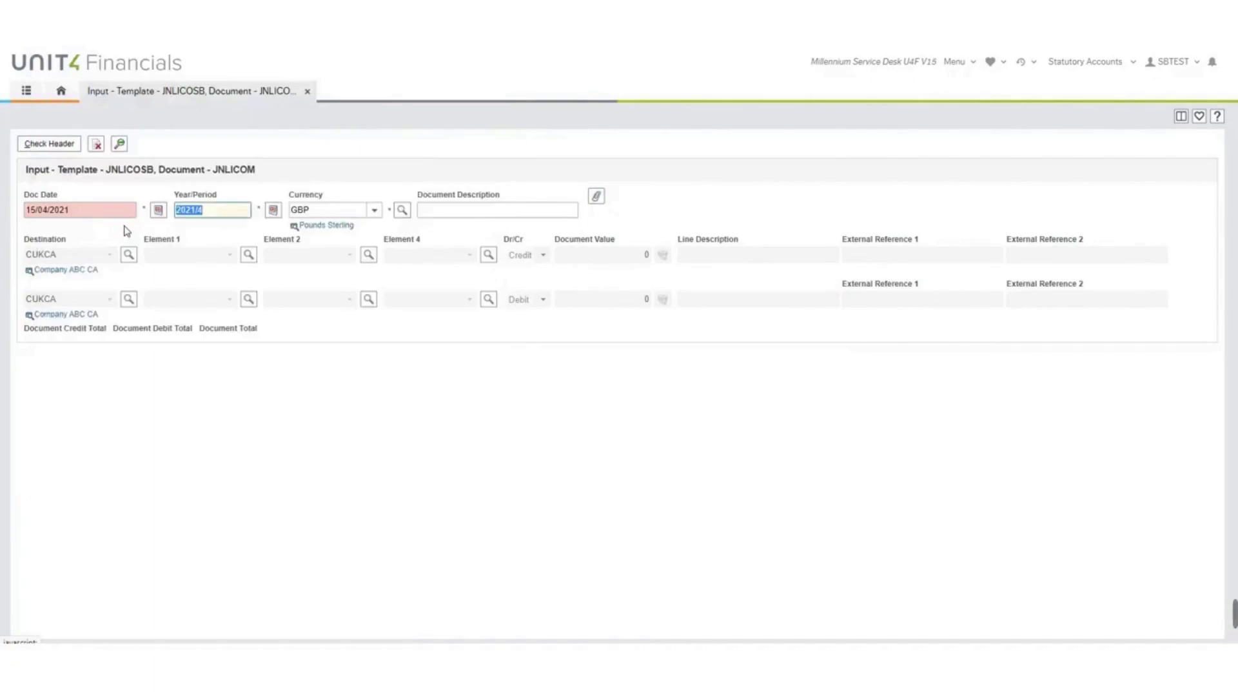
{"action": "key", "text": "Tab"}
{"action": "key", "text": "Tab"}
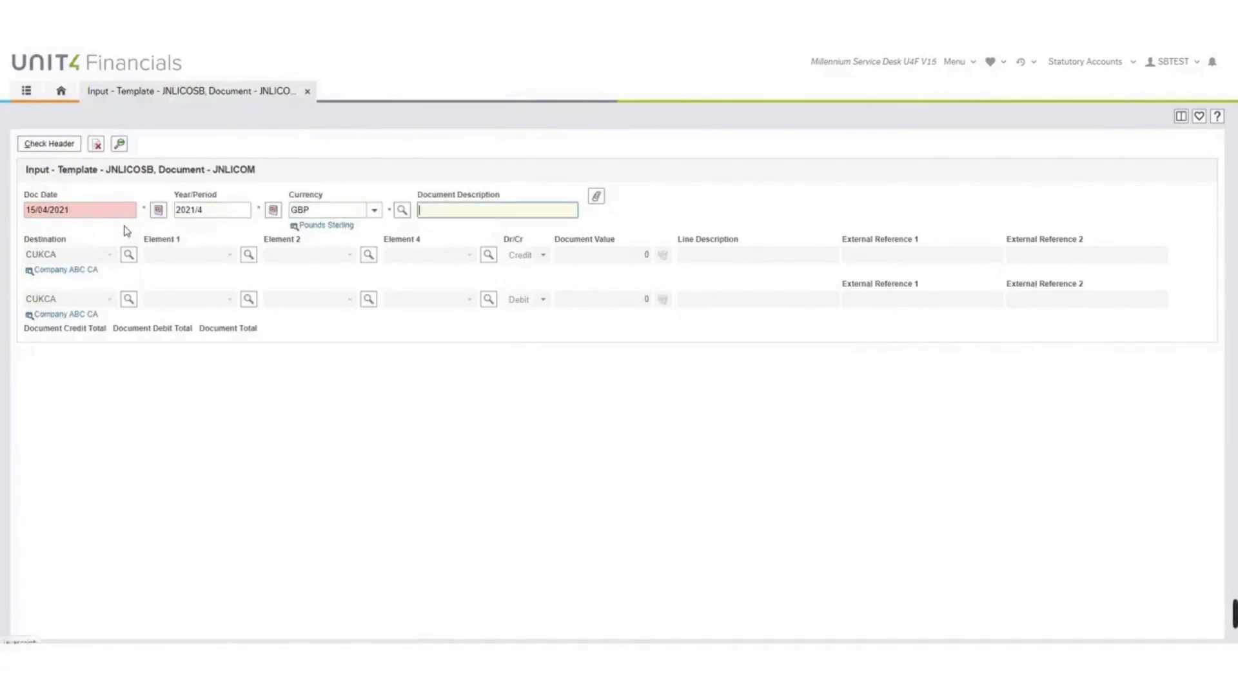
{"action": "type", "text": "INTERC"}
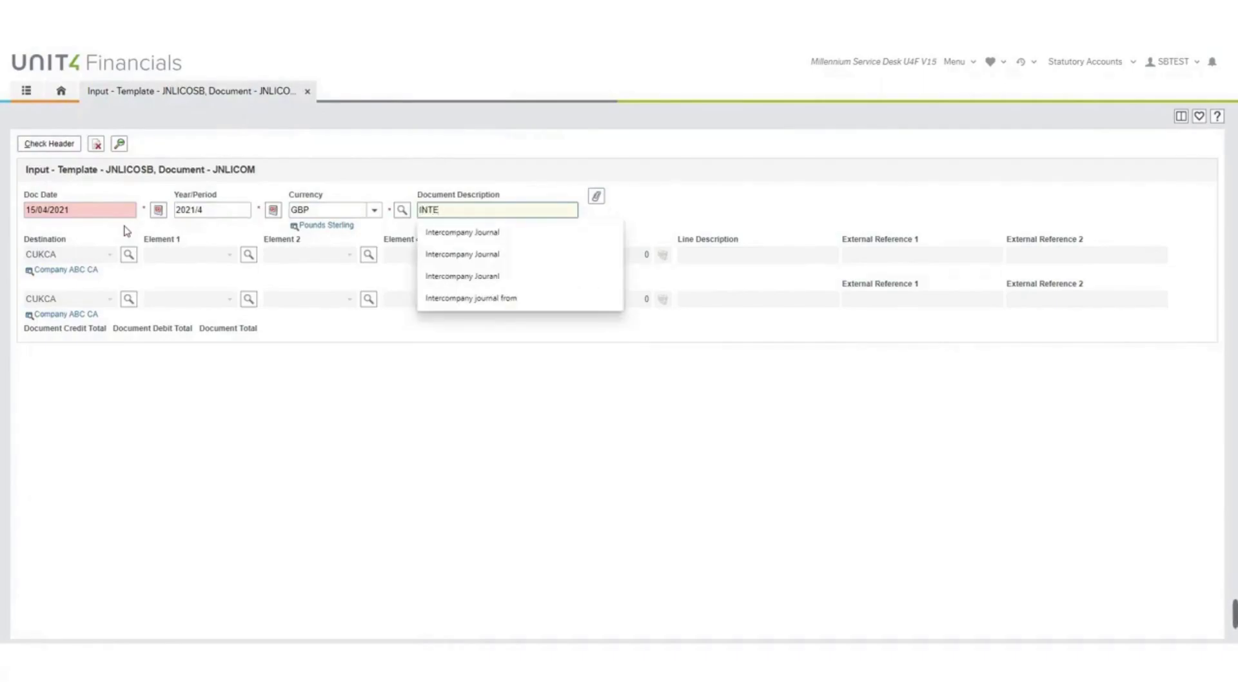
{"action": "left_click", "coordinate": [451, 233]}
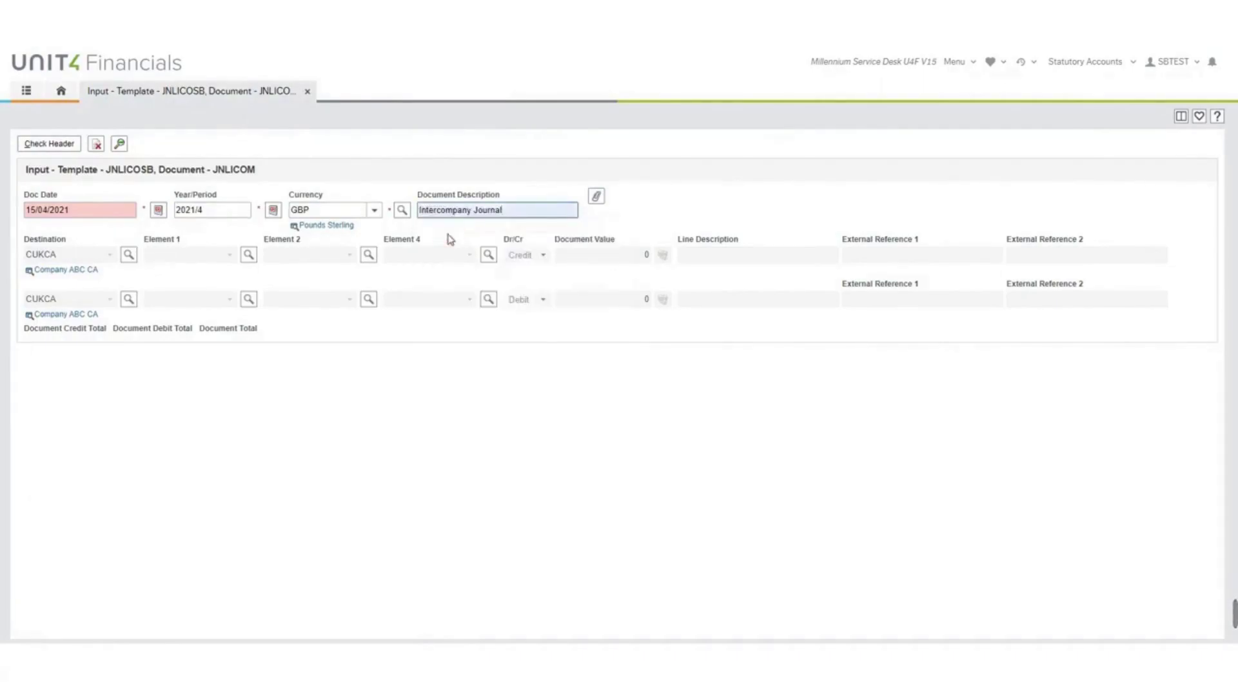
- Check the header and enter line one as a 1000.00 SELF credit to 211000, D000, S0098
{"action": "left_click", "coordinate": [44, 143]}
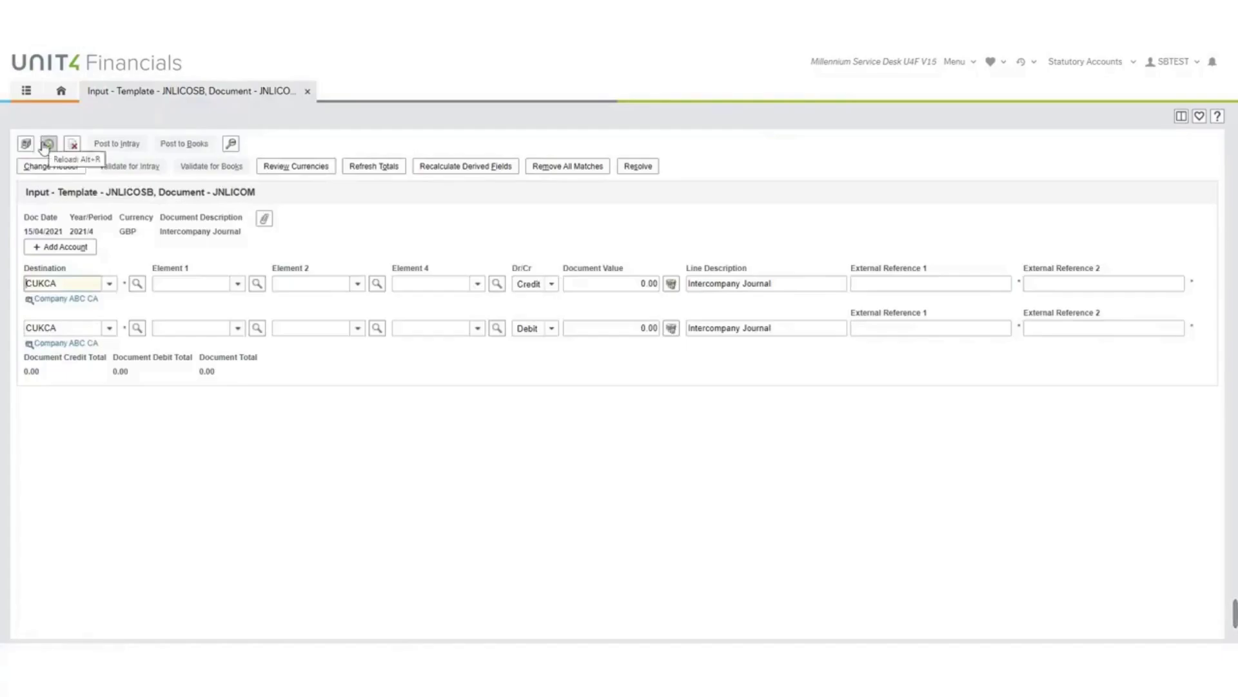
{"action": "left_click", "coordinate": [109, 284]}
{"action": "left_click", "coordinate": [51, 328]}
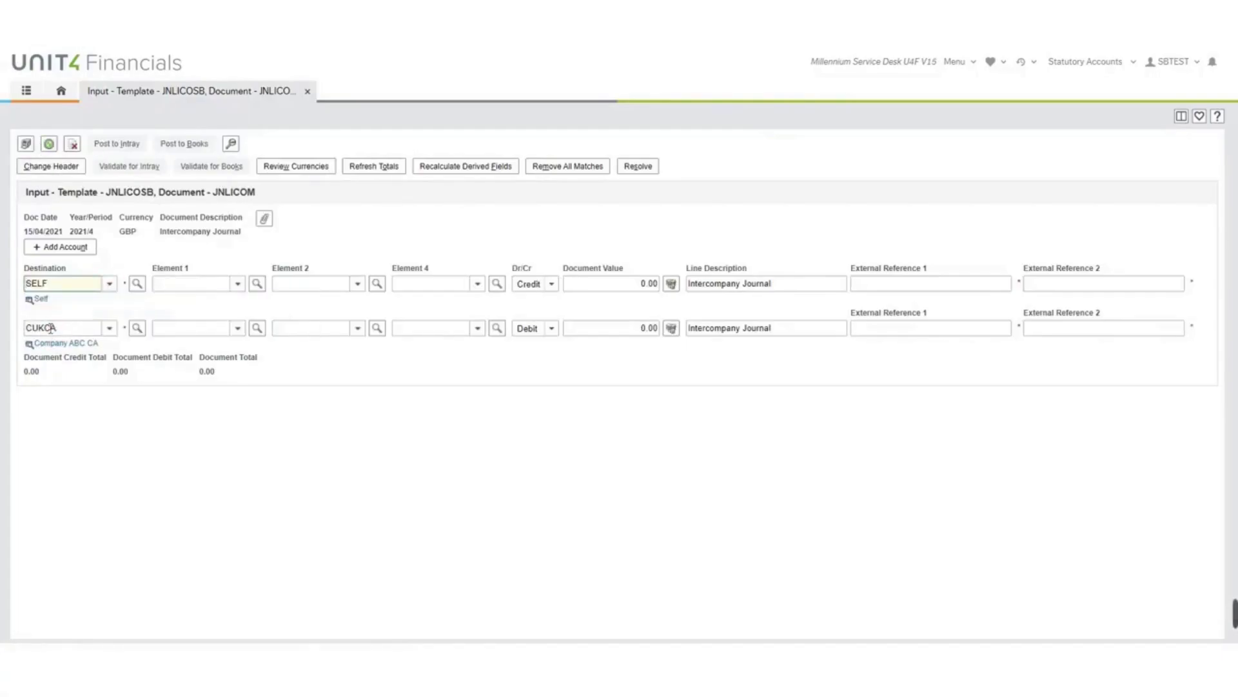
{"action": "left_click", "coordinate": [173, 283]}
{"action": "type", "text": "211000"}
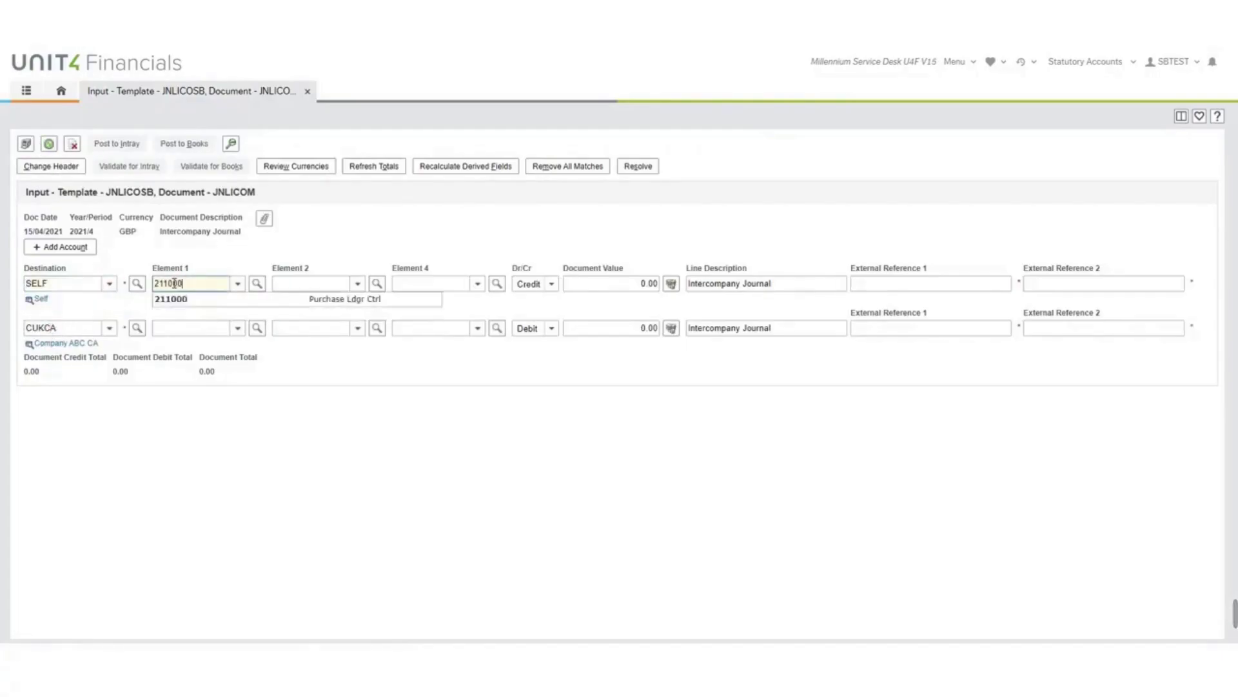
{"action": "key", "text": "Tab"}
{"action": "type", "text": "D000"}
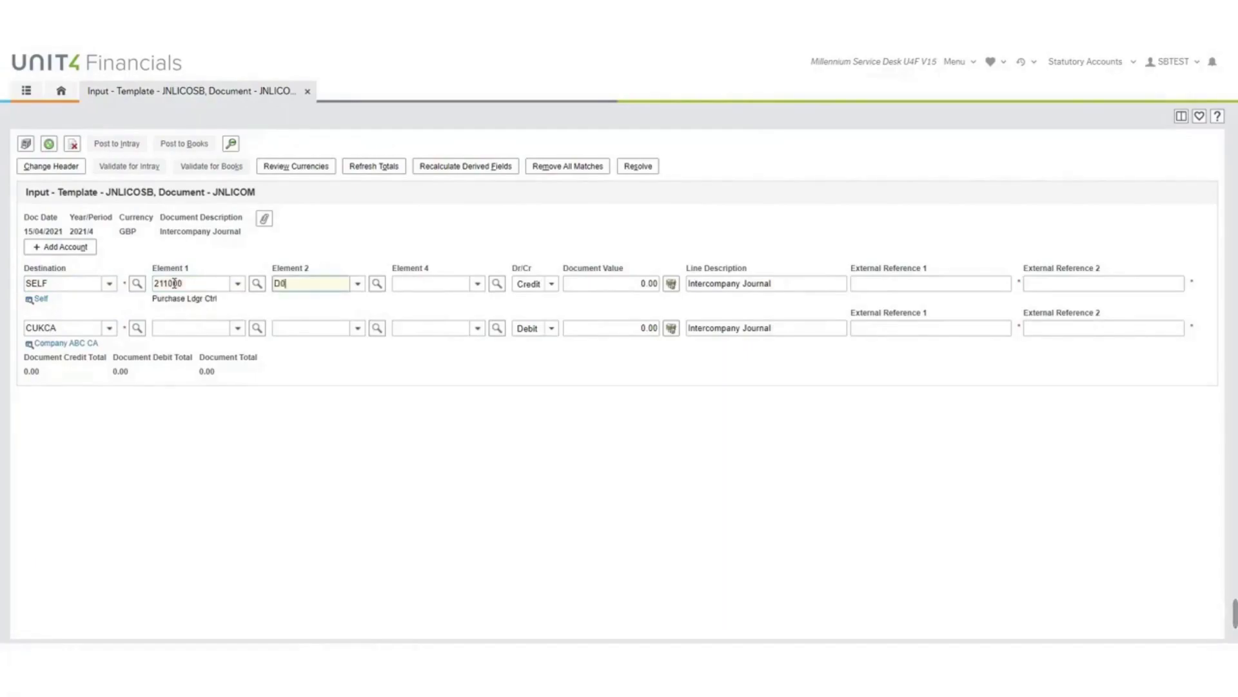
{"action": "key", "text": "Tab"}
{"action": "type", "text": "S0098"}
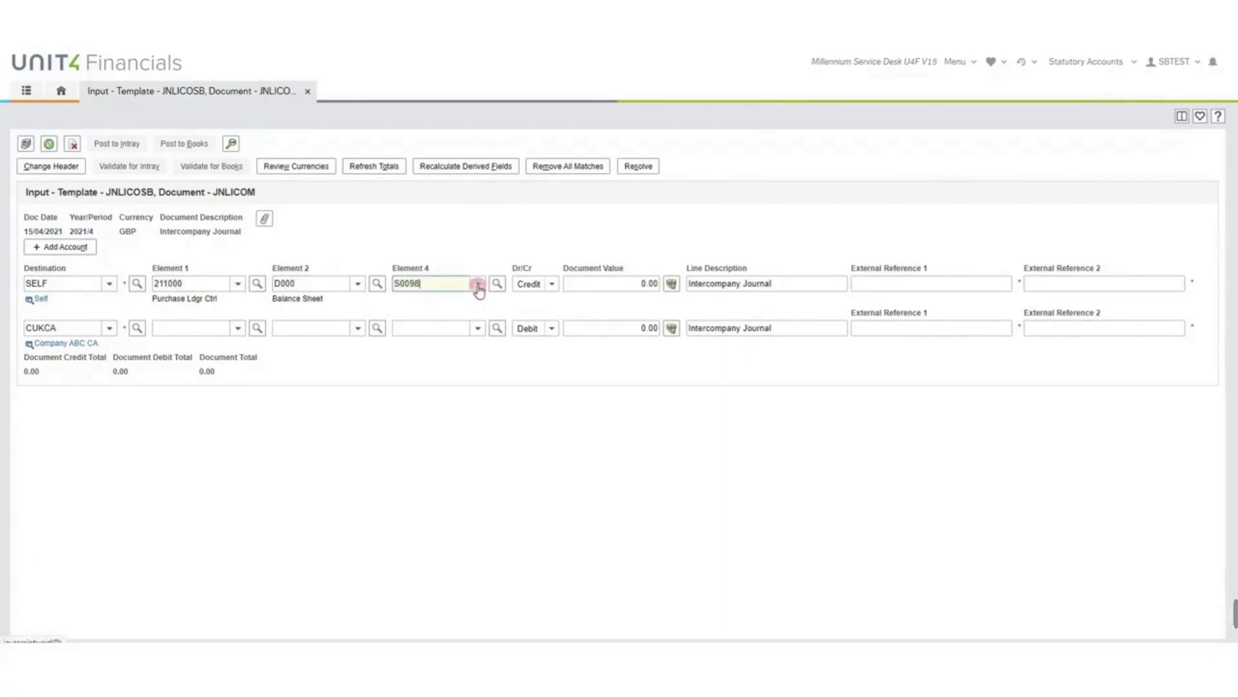
{"action": "key", "text": "Tab"}
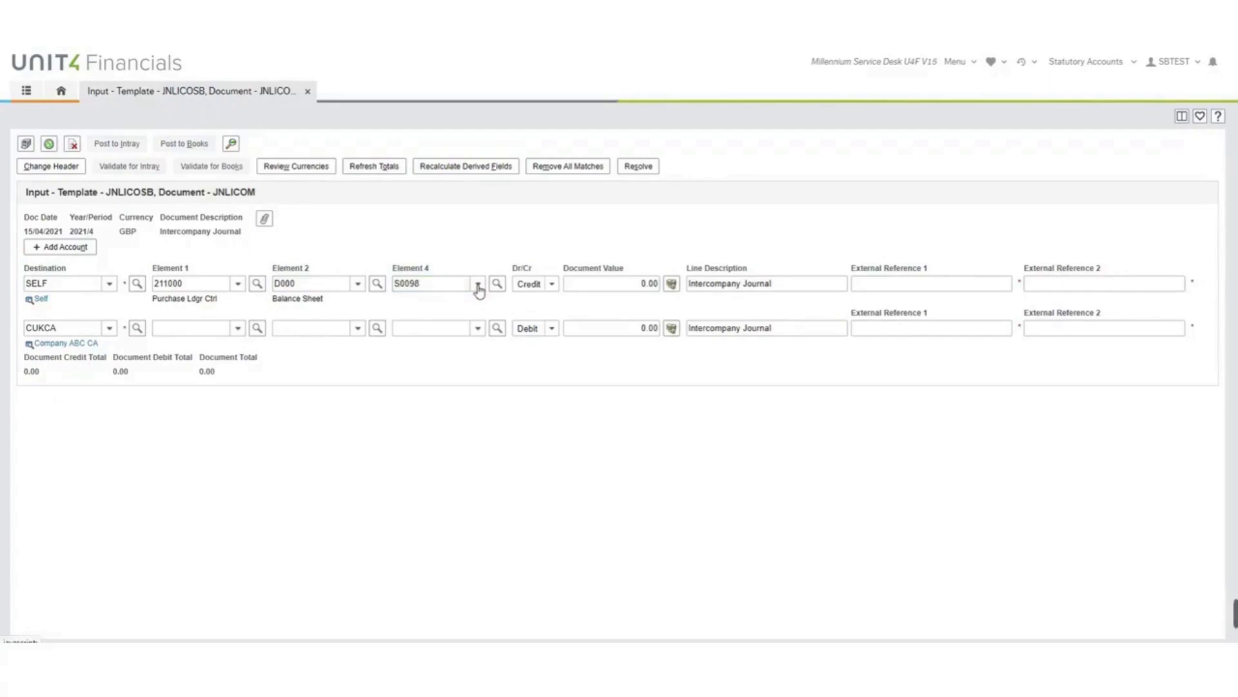
{"action": "key", "text": "Tab"}
{"action": "type", "text": "1000"}
{"action": "key", "text": "Tab"}
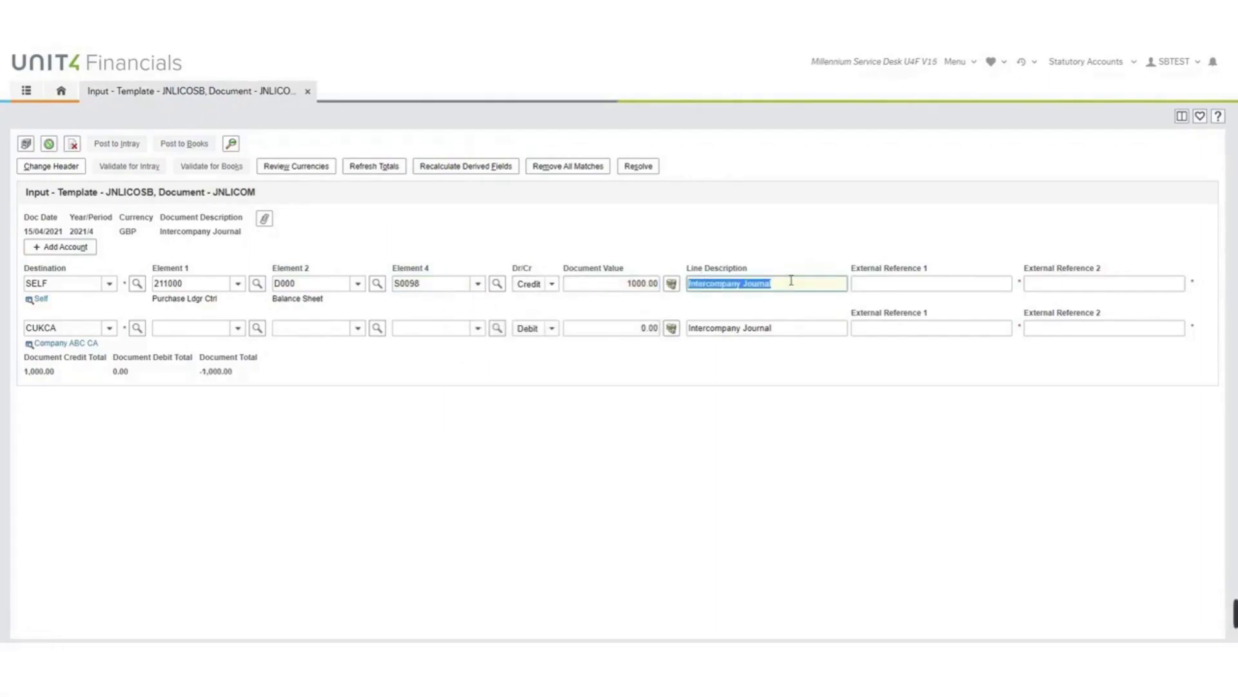
- Give the first line external references 1043 and SB
{"action": "key", "text": "Tab"}
{"action": "type", "text": "10"}
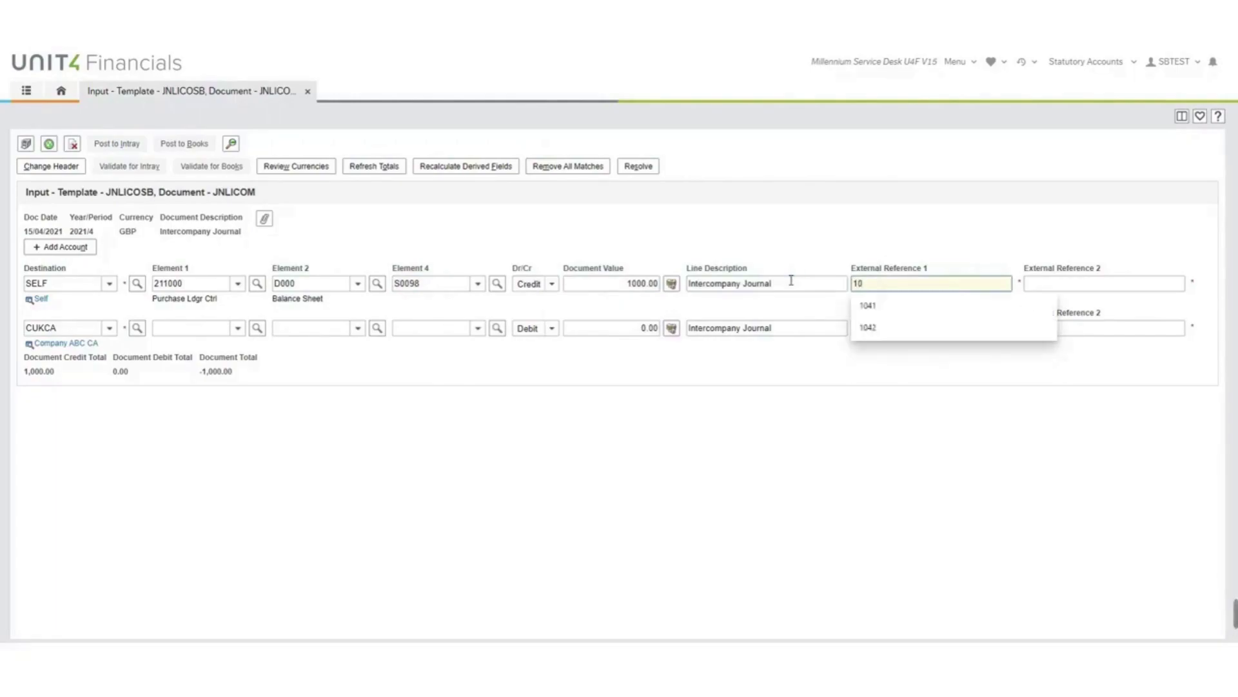
{"action": "type", "text": "43"}
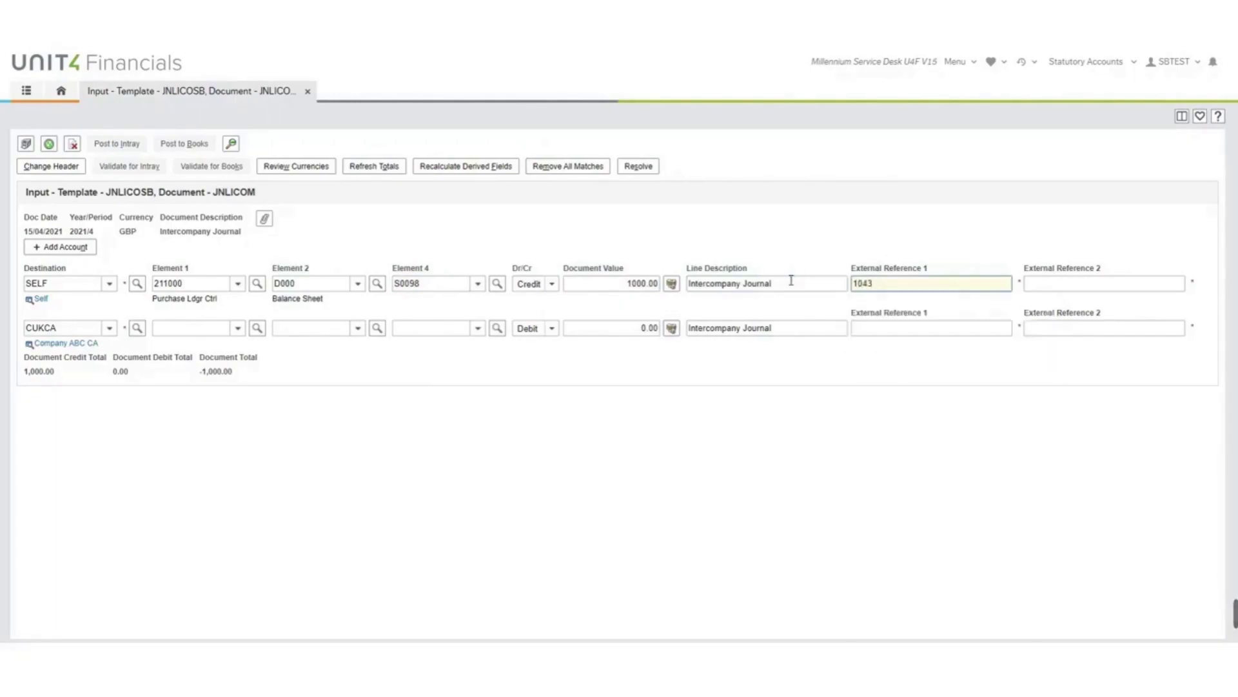
{"action": "key", "text": "Tab"}
{"action": "type", "text": "SB"}
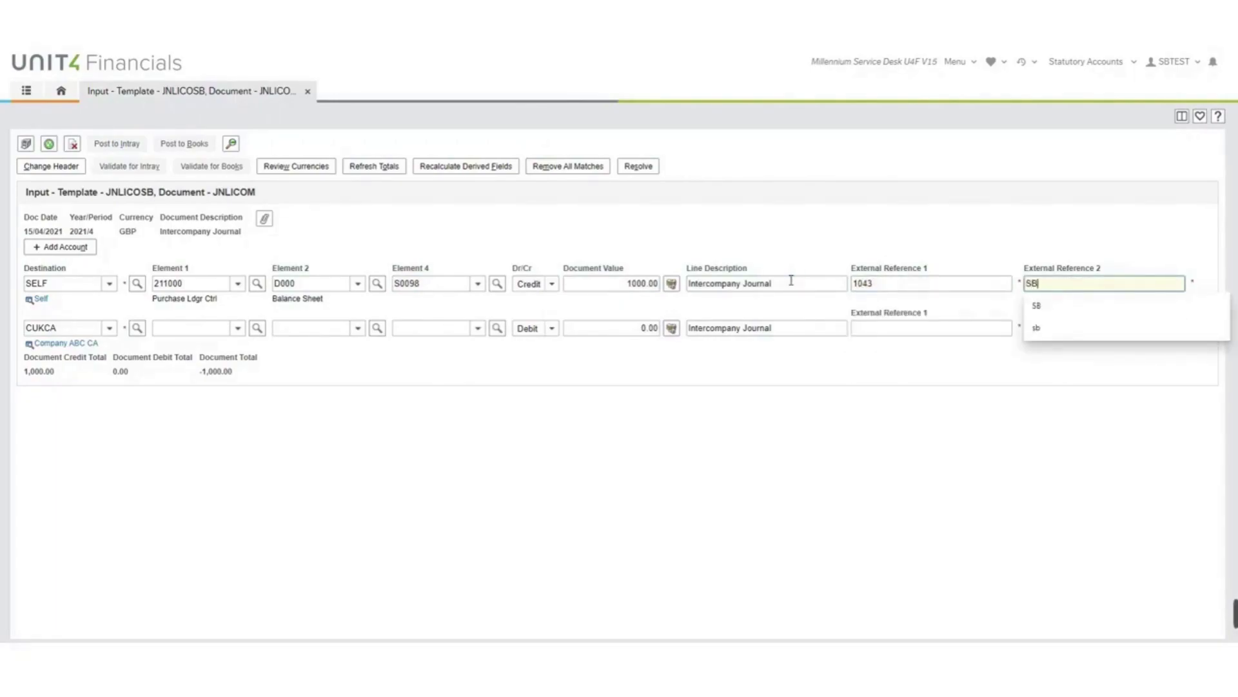
{"action": "key", "text": "Tab"}
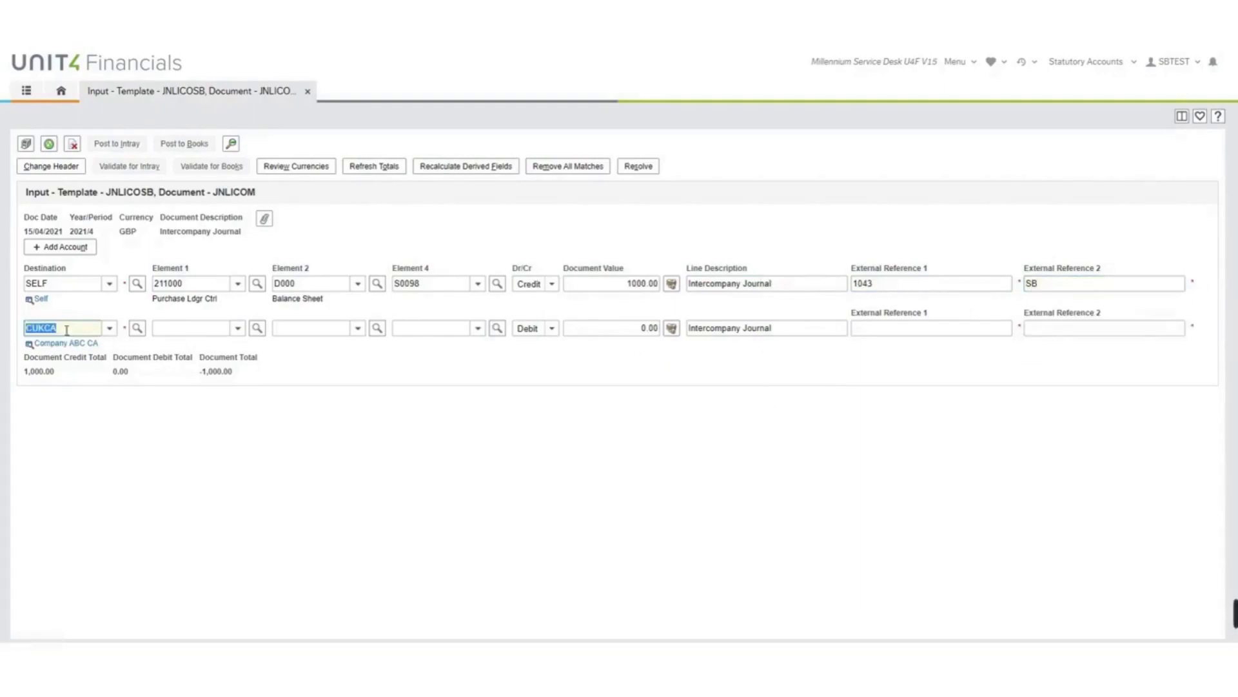
- Enter the balancing line as a 1000 debit to 641020, D210, with references 1043 and SB
{"action": "key", "text": "Tab"}
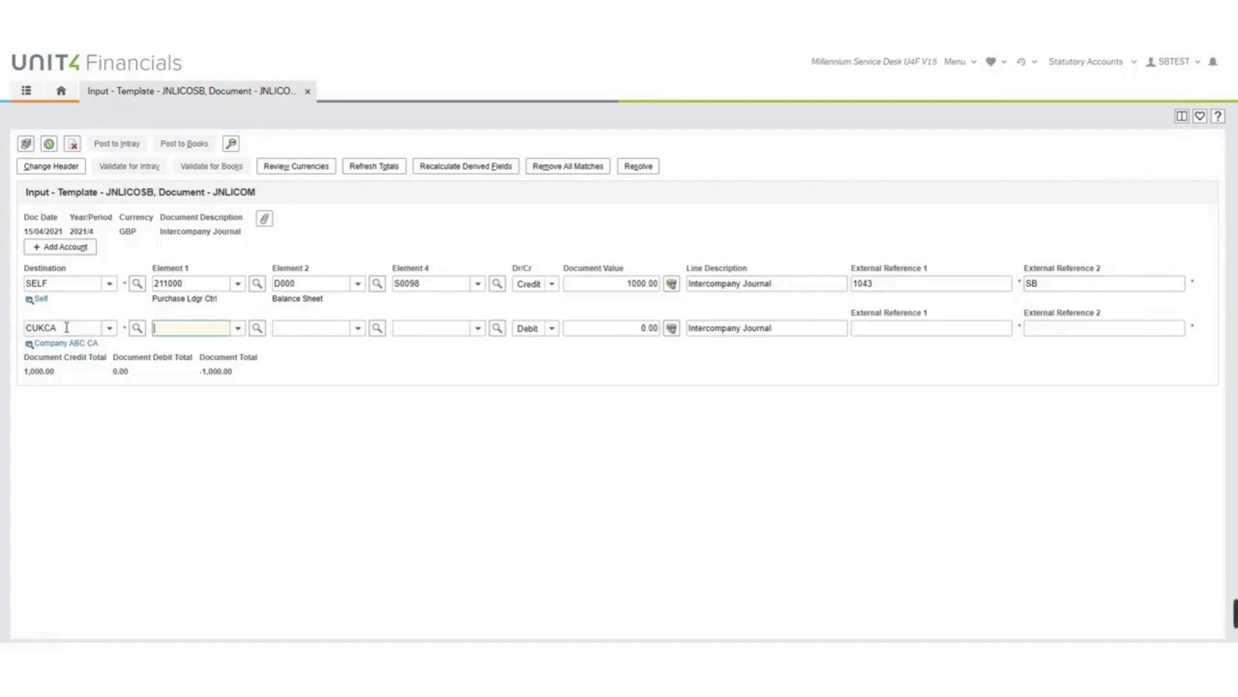
{"action": "type", "text": "8"}
{"action": "type", "text": "41020"}
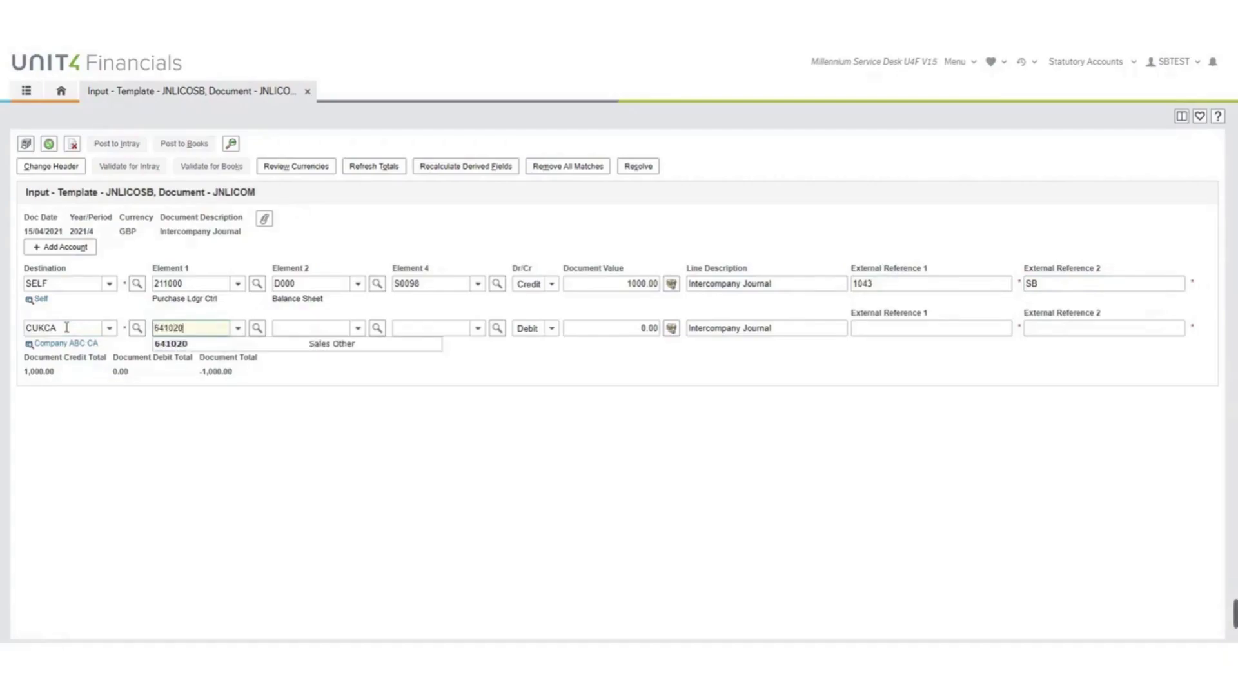
{"action": "key", "text": "Tab"}
{"action": "type", "text": "D210"}
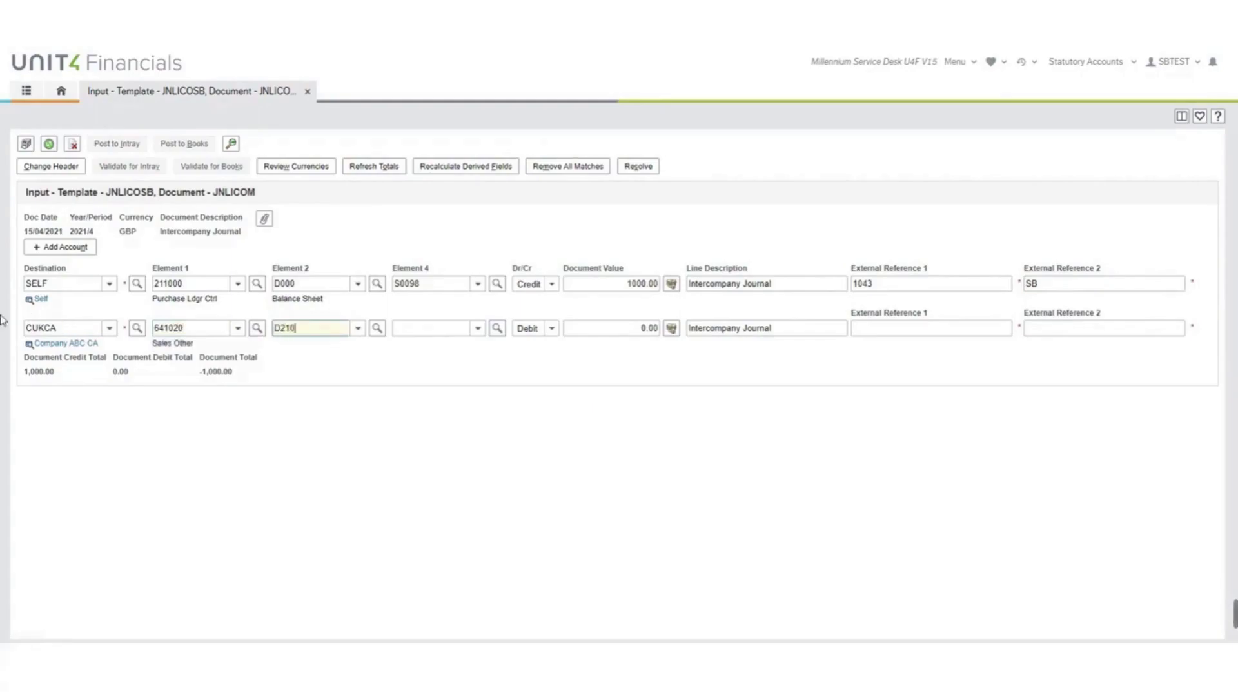
{"action": "key", "text": "Tab"}
{"action": "key", "text": "Tab"}
{"action": "key", "text": "Tab"}
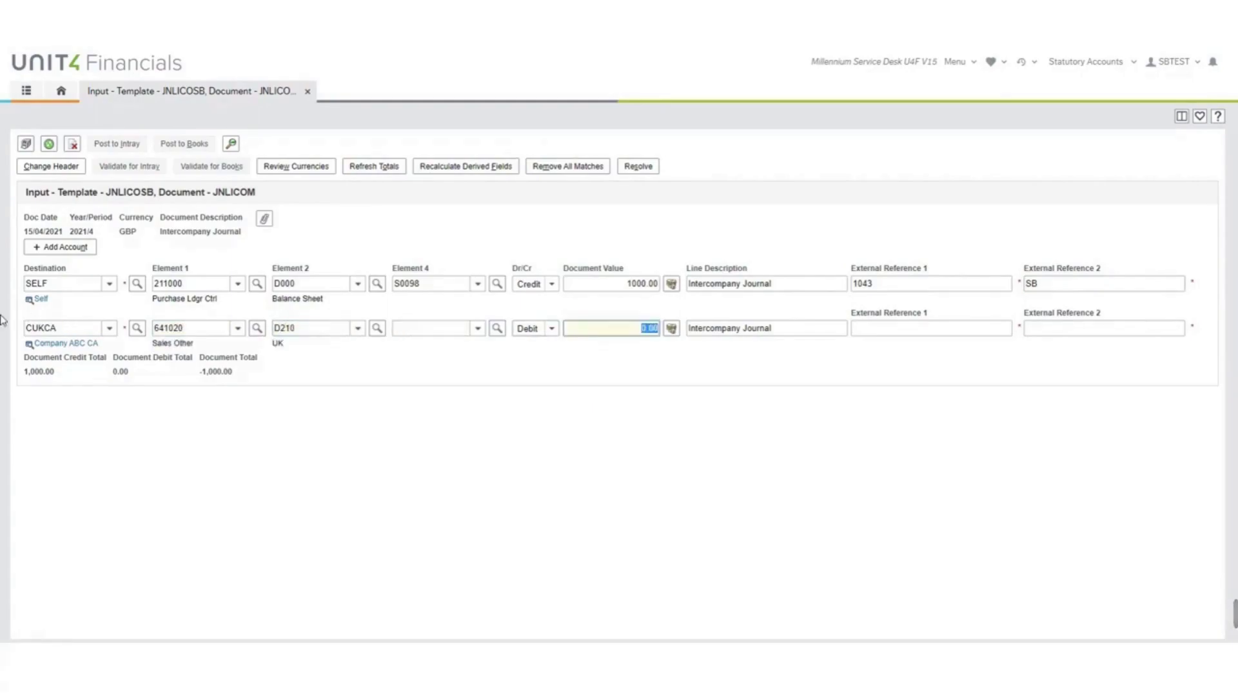
{"action": "type", "text": "1000"}
{"action": "key", "text": "Tab"}
{"action": "key", "text": "Tab"}
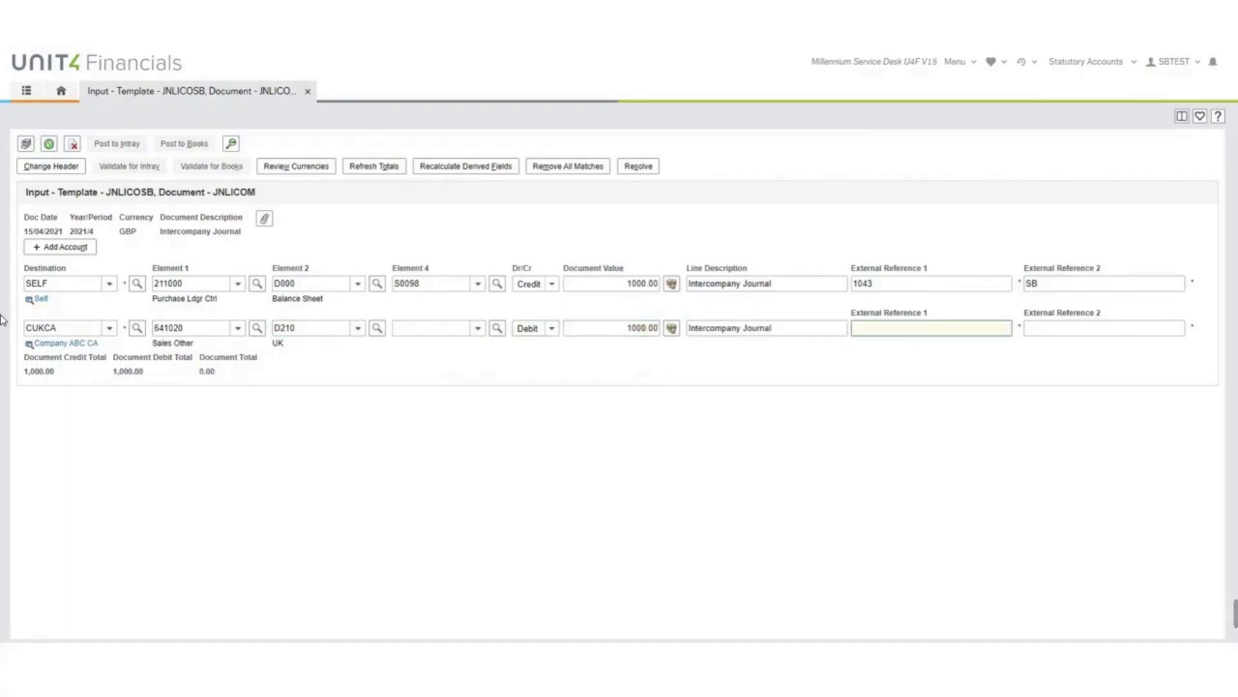
{"action": "type", "text": "1043"}
{"action": "key", "text": "Tab"}
{"action": "type", "text": "SB"}
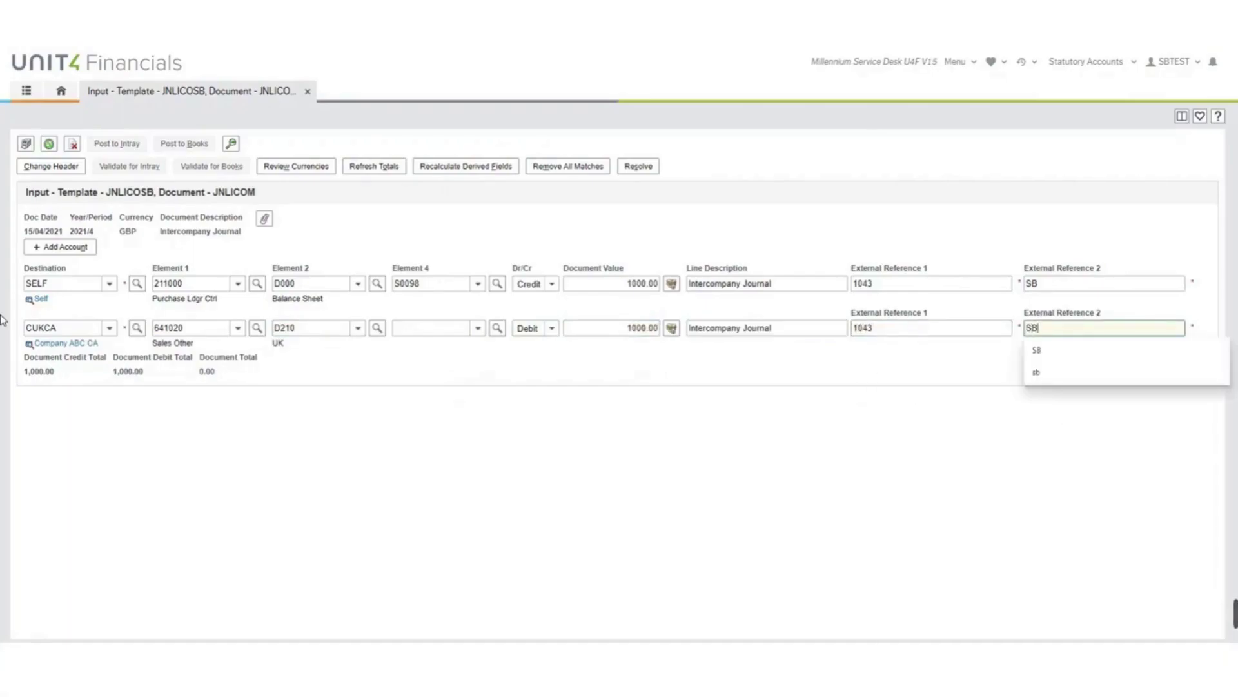
{"action": "key", "text": "Tab"}
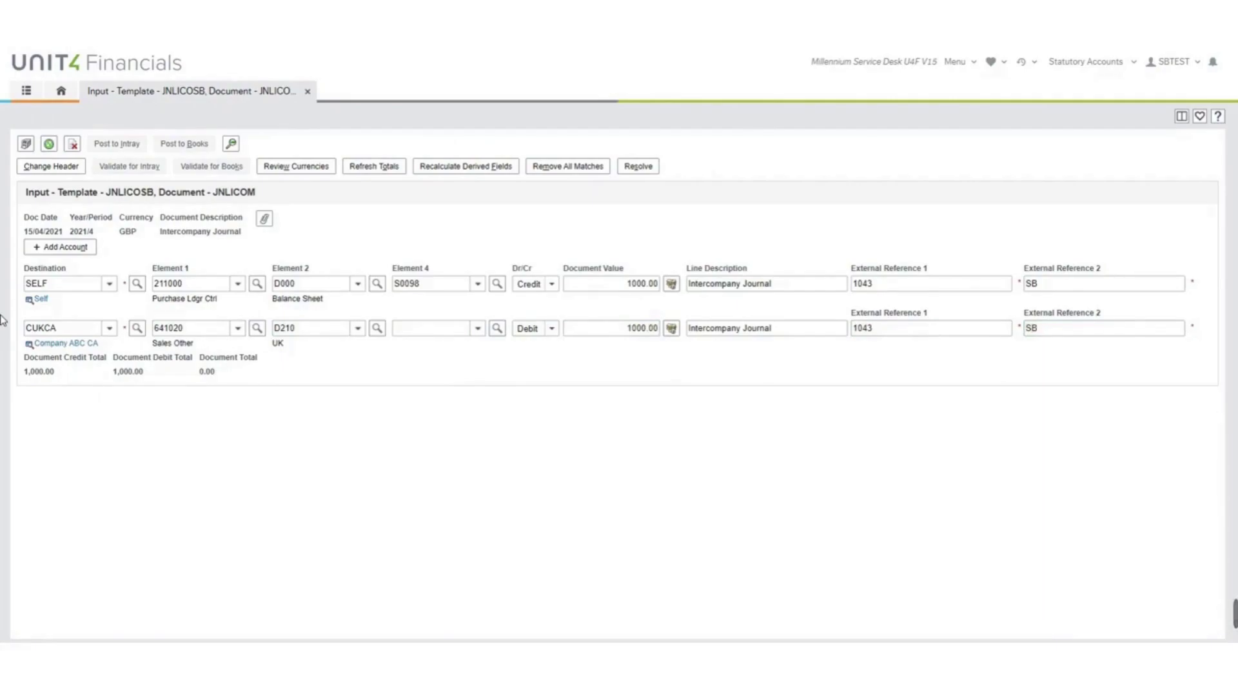
- Resolve, validate and post the journal to the books as JNLICOM 12
{"action": "left_click", "coordinate": [641, 169]}
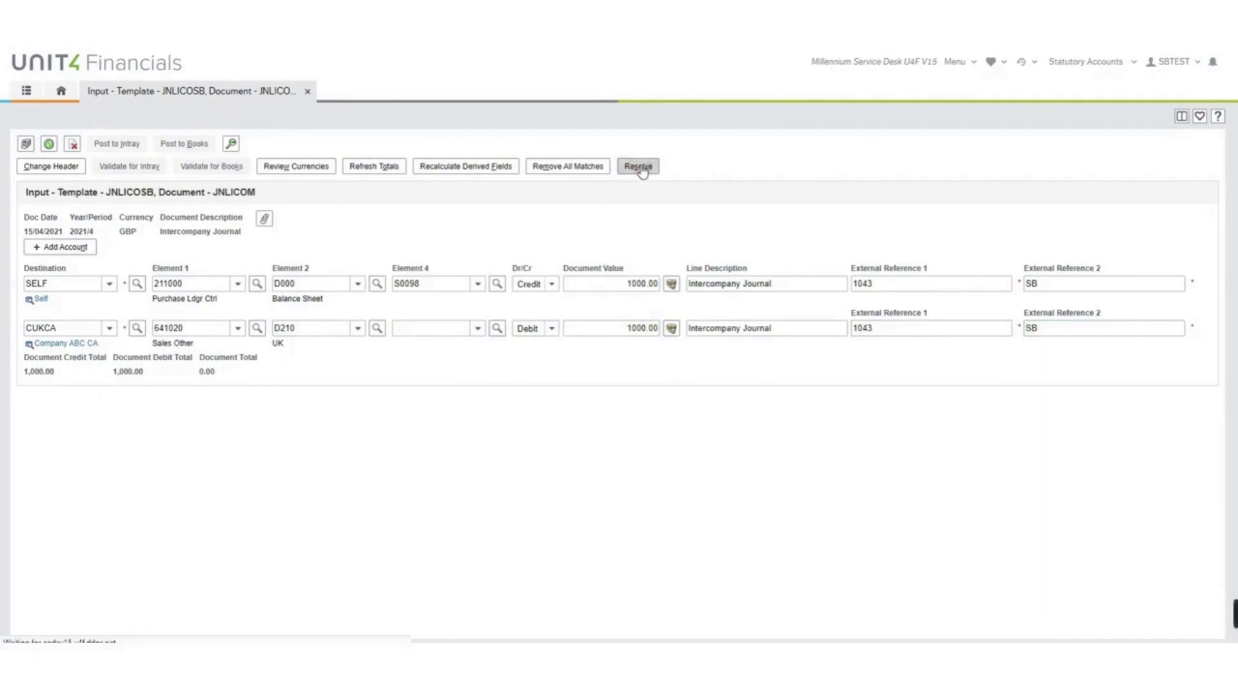
{"action": "left_click", "coordinate": [213, 167]}
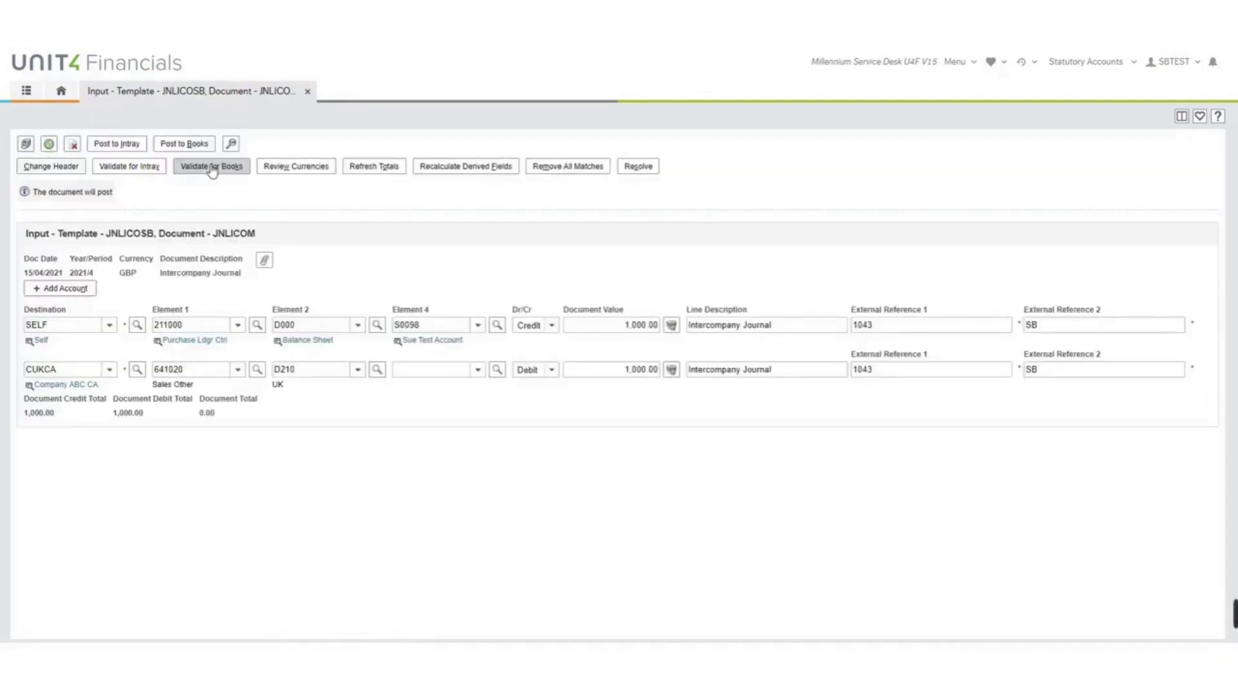
{"action": "left_click", "coordinate": [188, 144]}
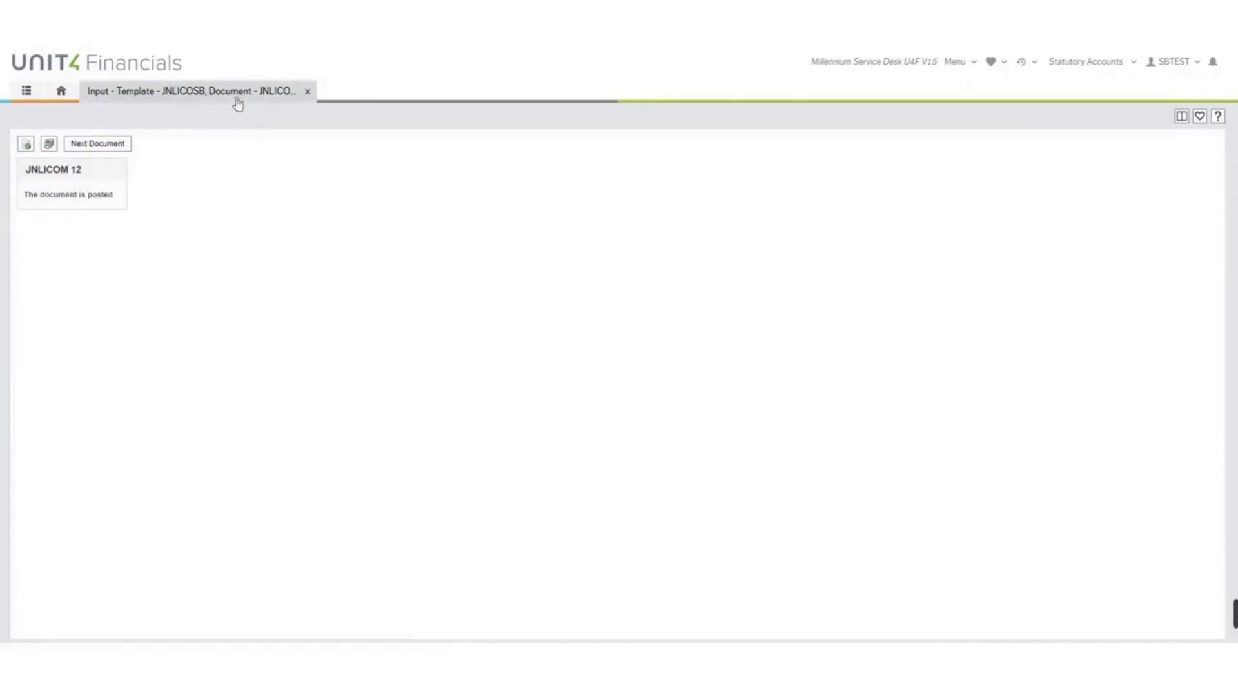
- Close the journal input and search Browse Details for document code JNLICOM, number 12
{"action": "left_click", "coordinate": [308, 92]}
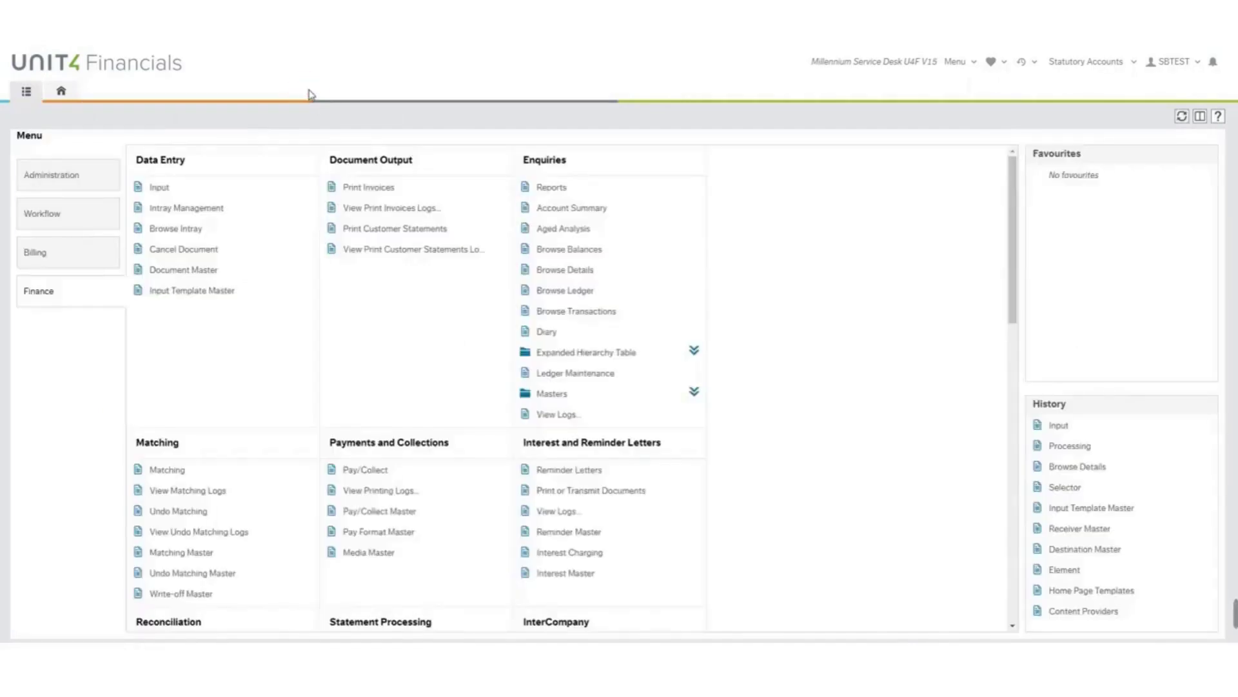
{"action": "left_click", "coordinate": [61, 93]}
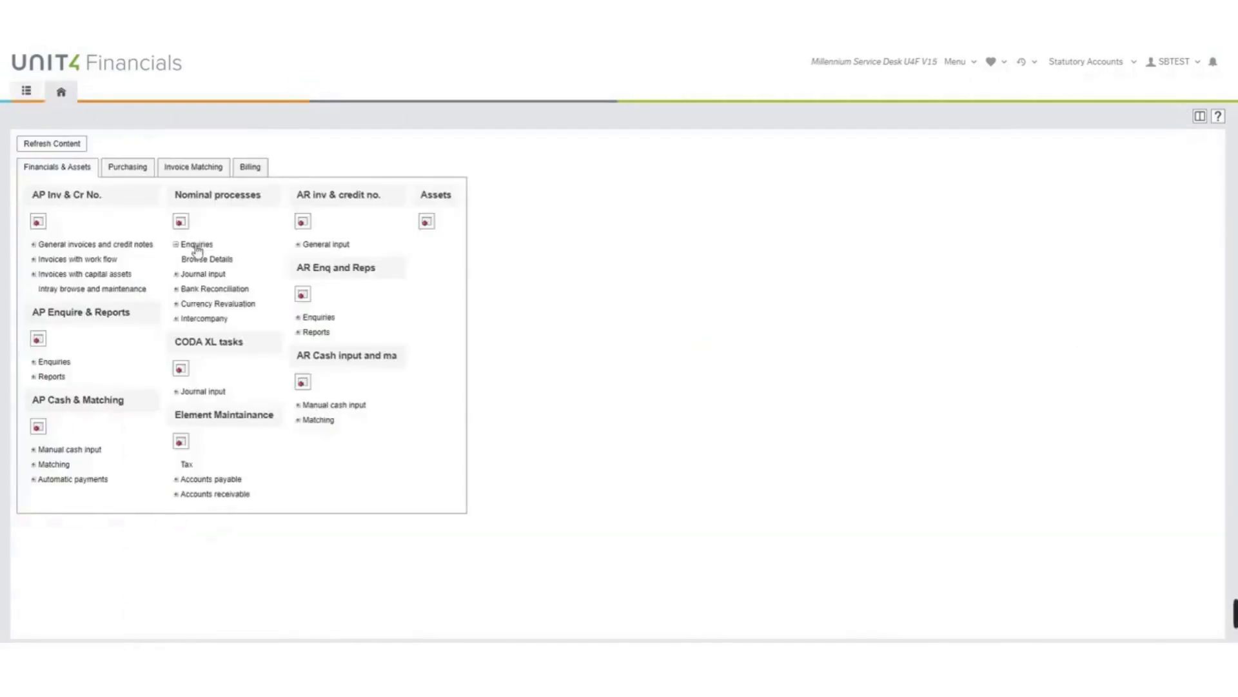
{"action": "left_click", "coordinate": [199, 263]}
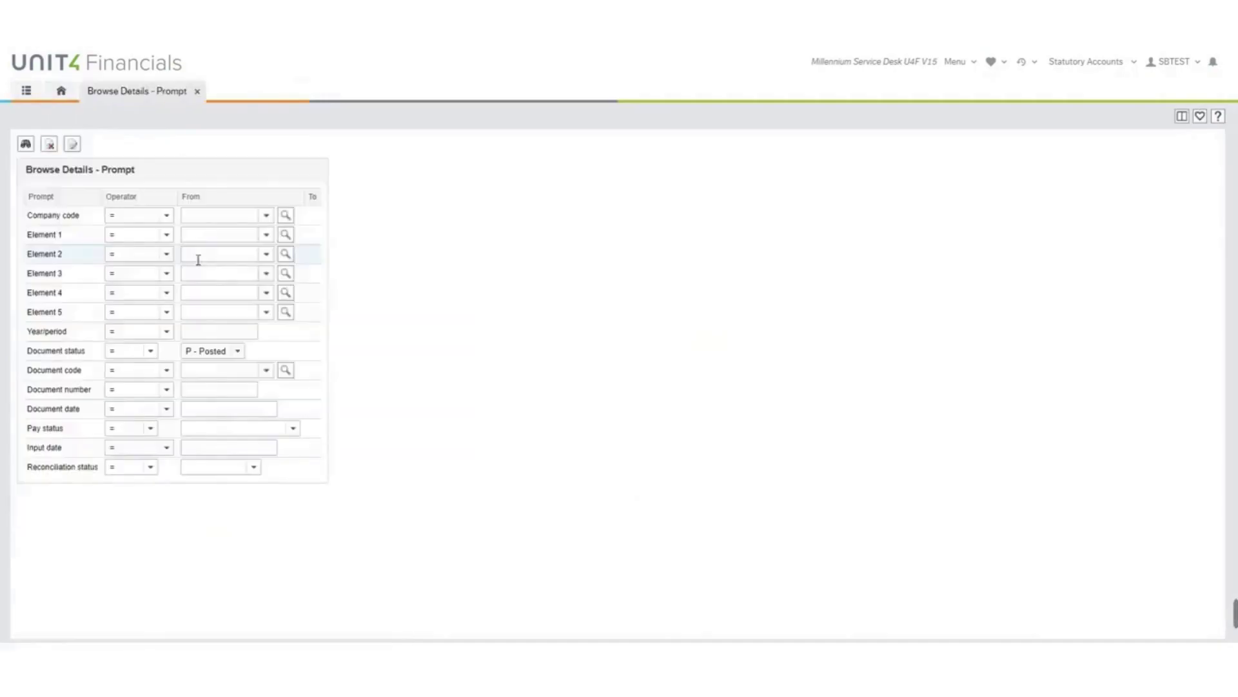
{"action": "left_click", "coordinate": [209, 369]}
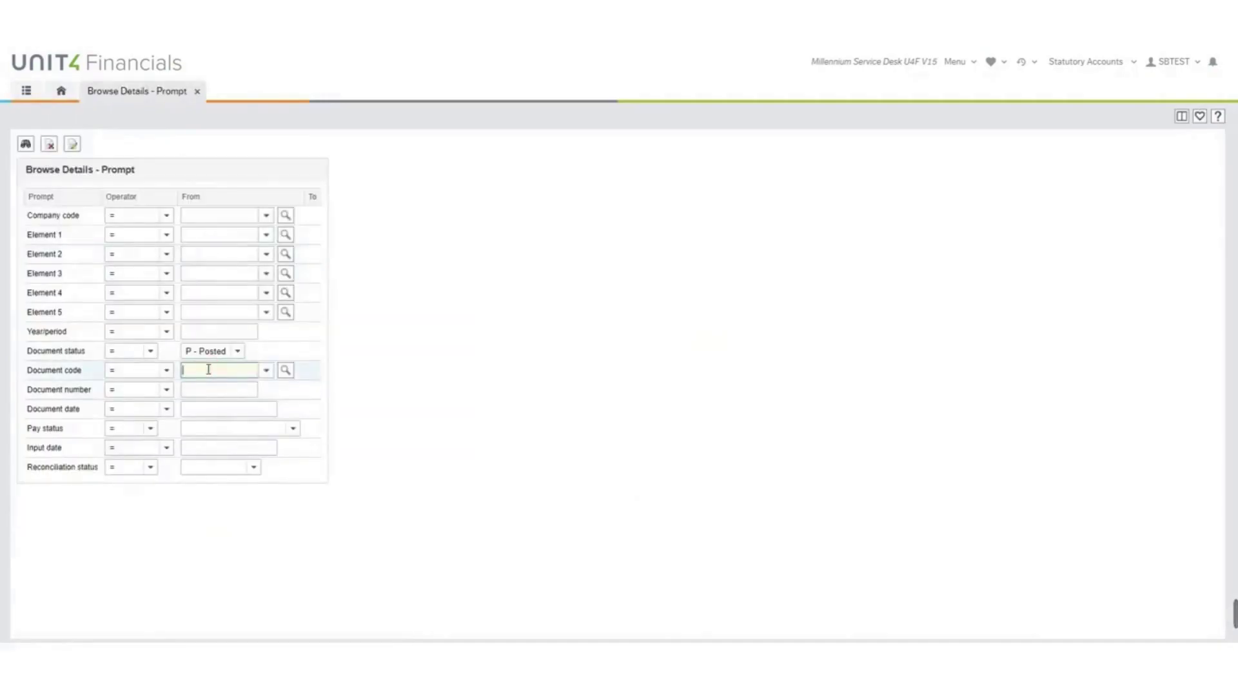
{"action": "type", "text": "JNL"}
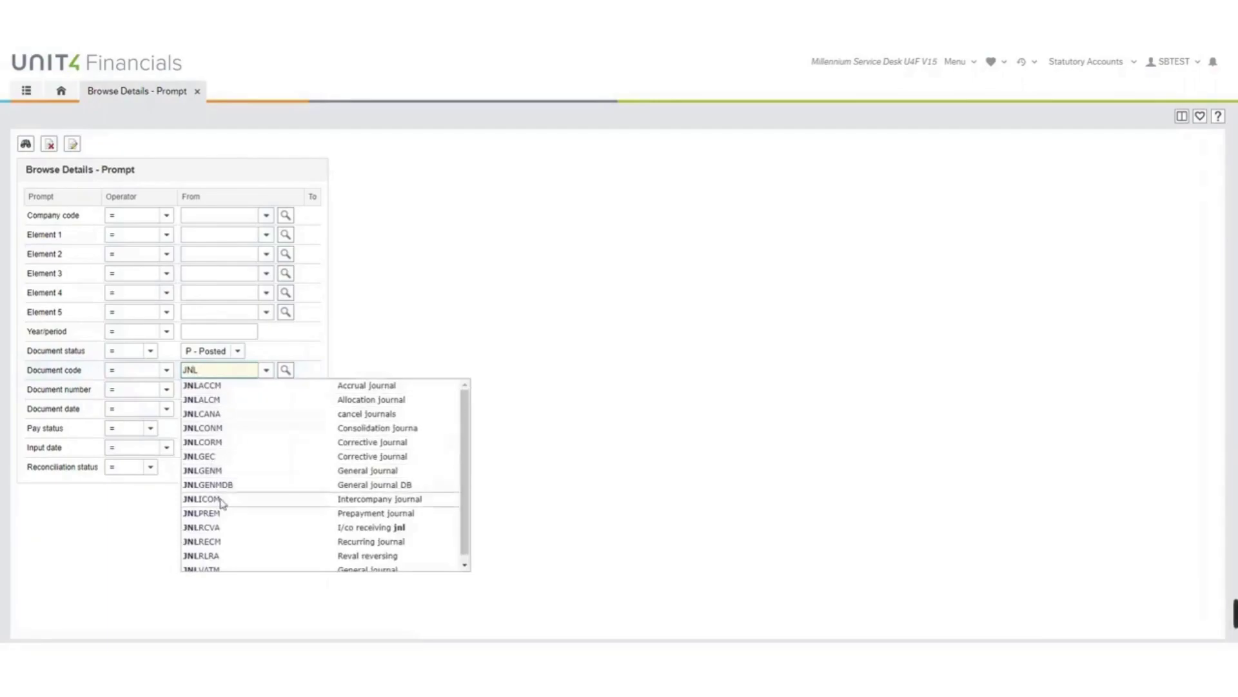
{"action": "left_click", "coordinate": [221, 500]}
{"action": "left_click", "coordinate": [227, 401]}
{"action": "type", "text": "12"}
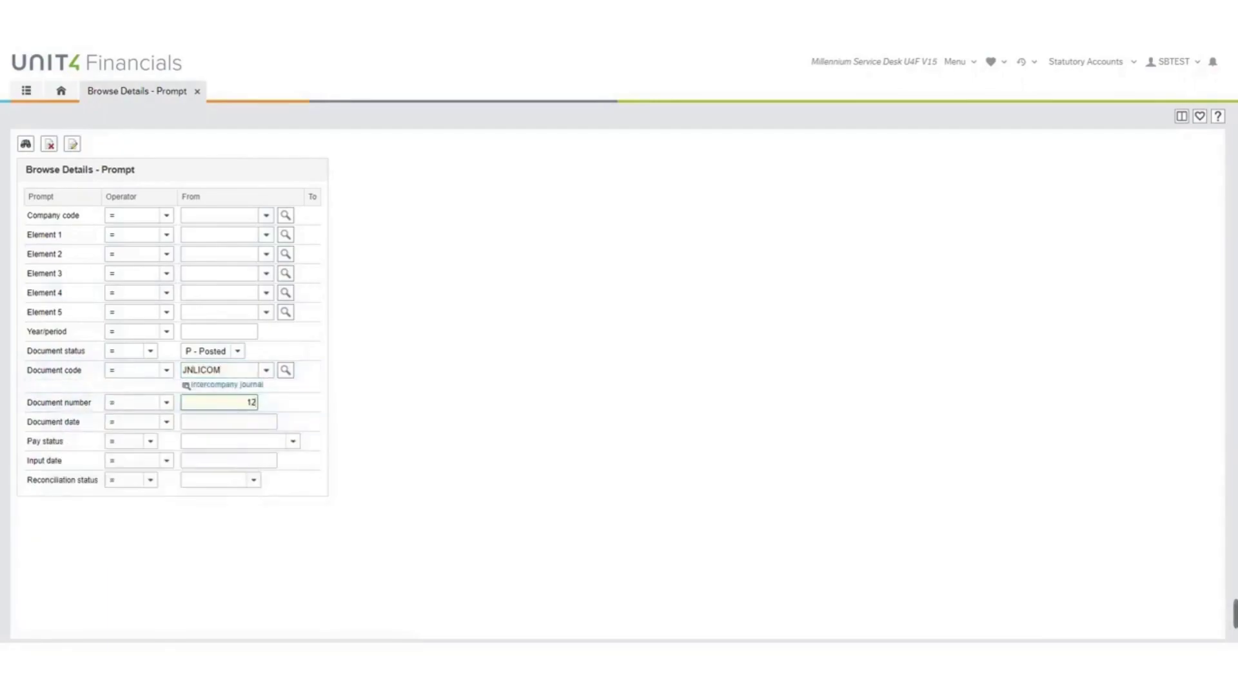
{"action": "left_click", "coordinate": [25, 144]}
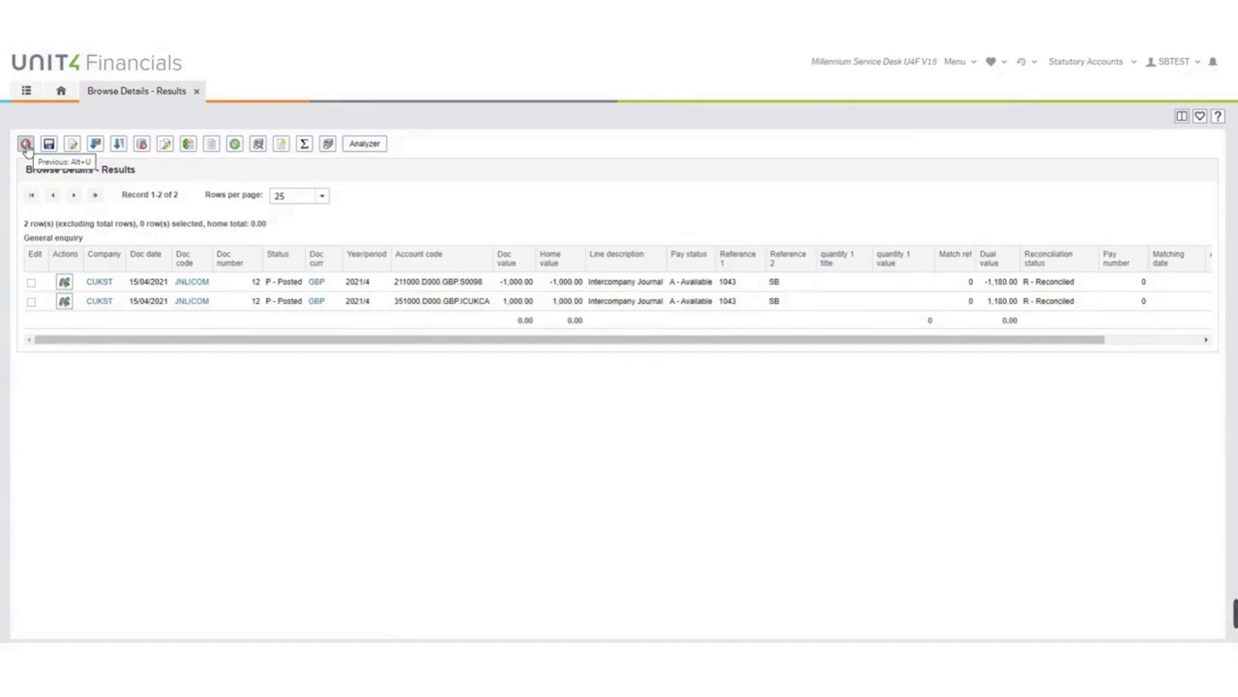
- Open the related documents for the CUKCA line of JNLICOM 12
{"action": "left_click", "coordinate": [64, 301]}
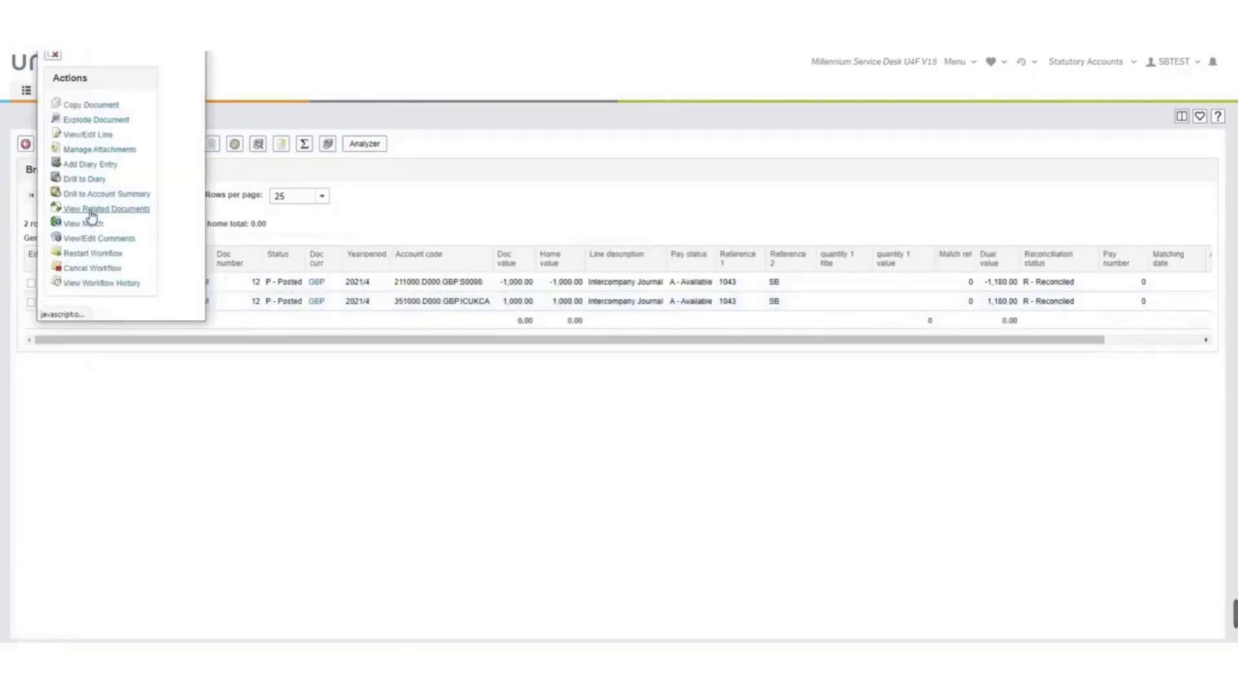
{"action": "left_click", "coordinate": [91, 209]}
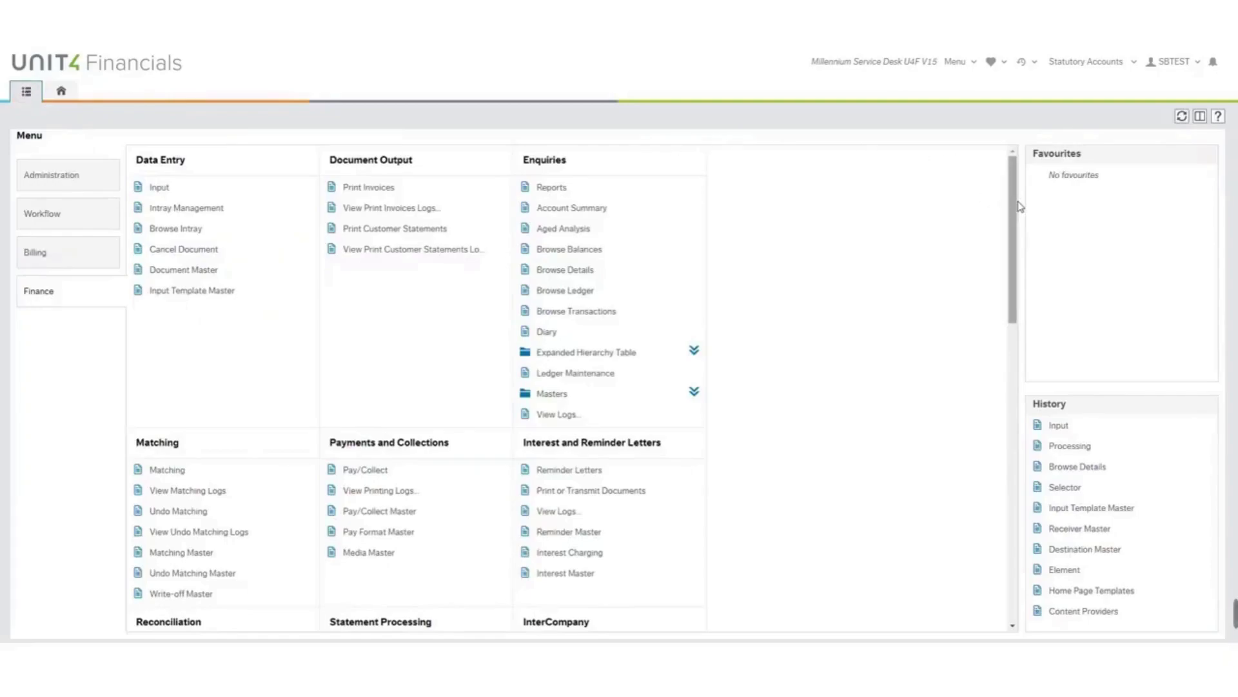
- Open InterCompany Processing with log title 'INTERCO 150421 3' and selector ICTRACE
{"action": "left_click_drag", "start_coordinate": [1012, 204], "coordinate": [1013, 285]}
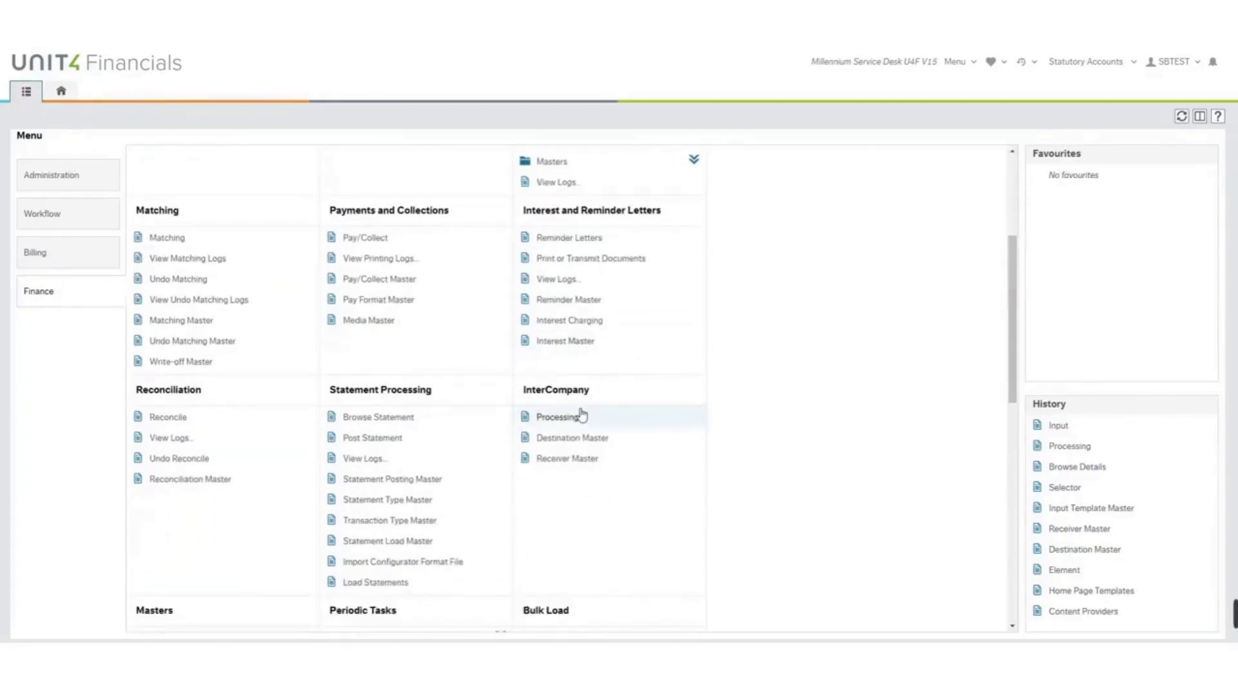
{"action": "left_click", "coordinate": [559, 417]}
{"action": "left_click", "coordinate": [163, 196]}
{"action": "type", "text": "INTER"}
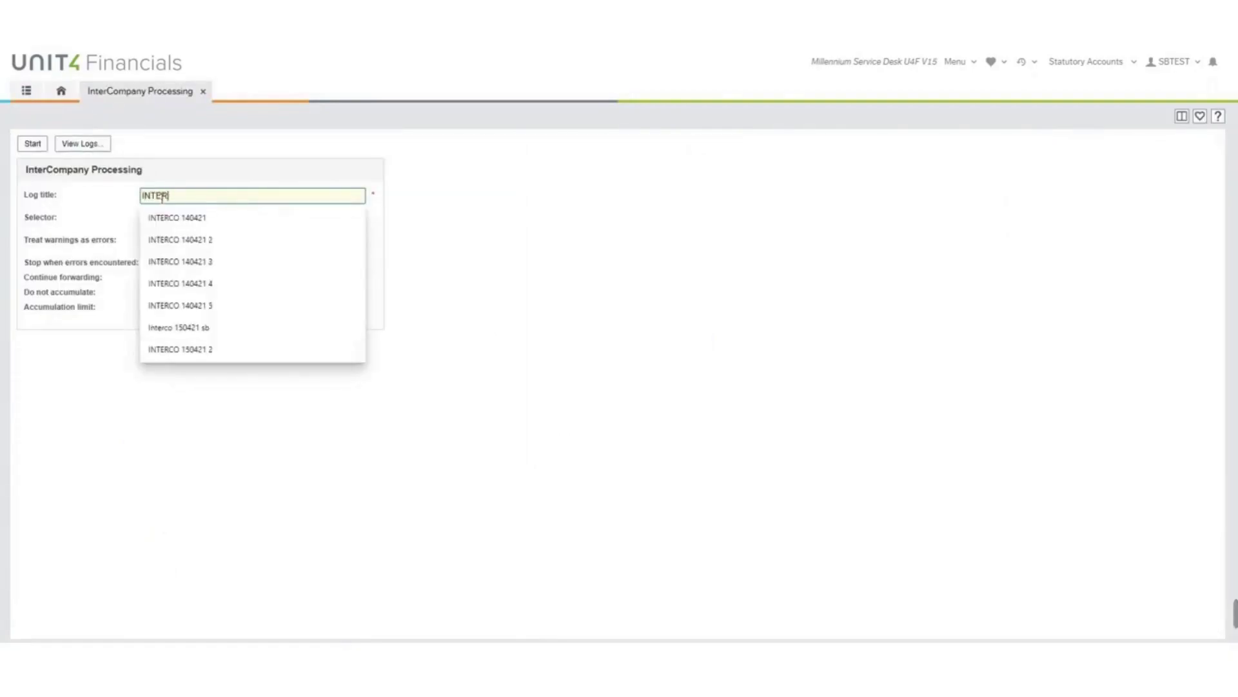
{"action": "type", "text": "CO 150421 3"}
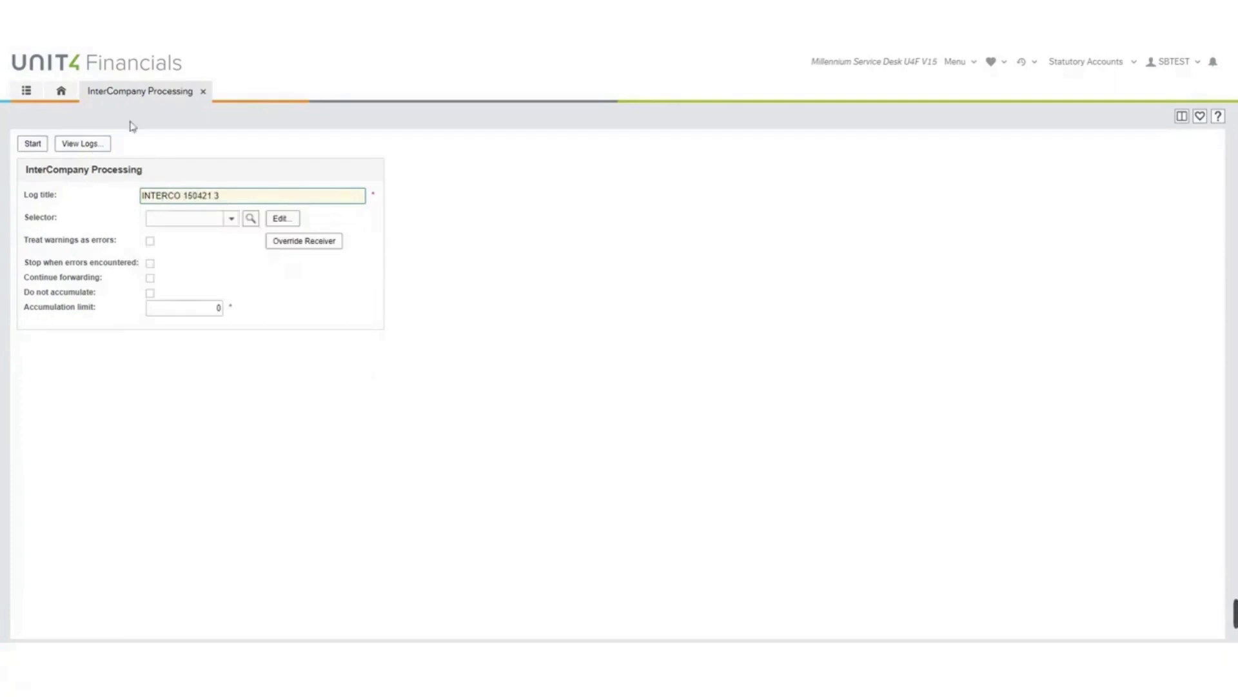
{"action": "left_click", "coordinate": [232, 219]}
{"action": "left_click", "coordinate": [166, 235]}
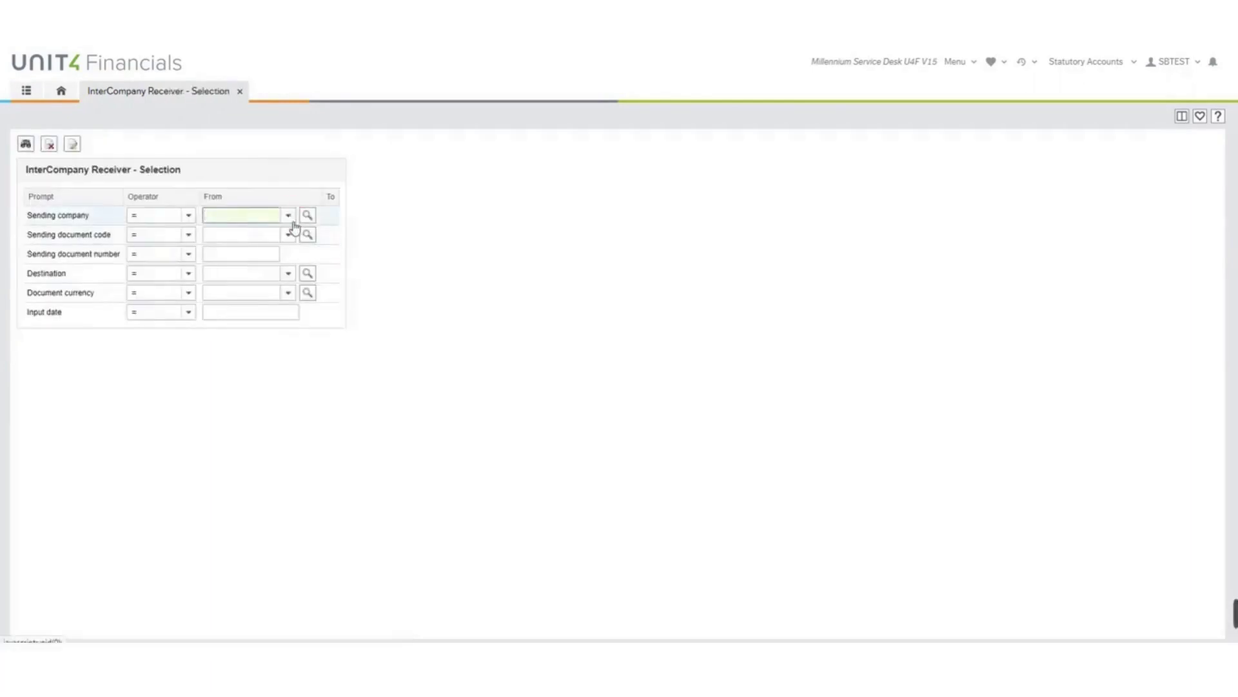
- Set sending company CUKST, destination CUKCA and sending document code JNLICOM
{"action": "left_click", "coordinate": [227, 303]}
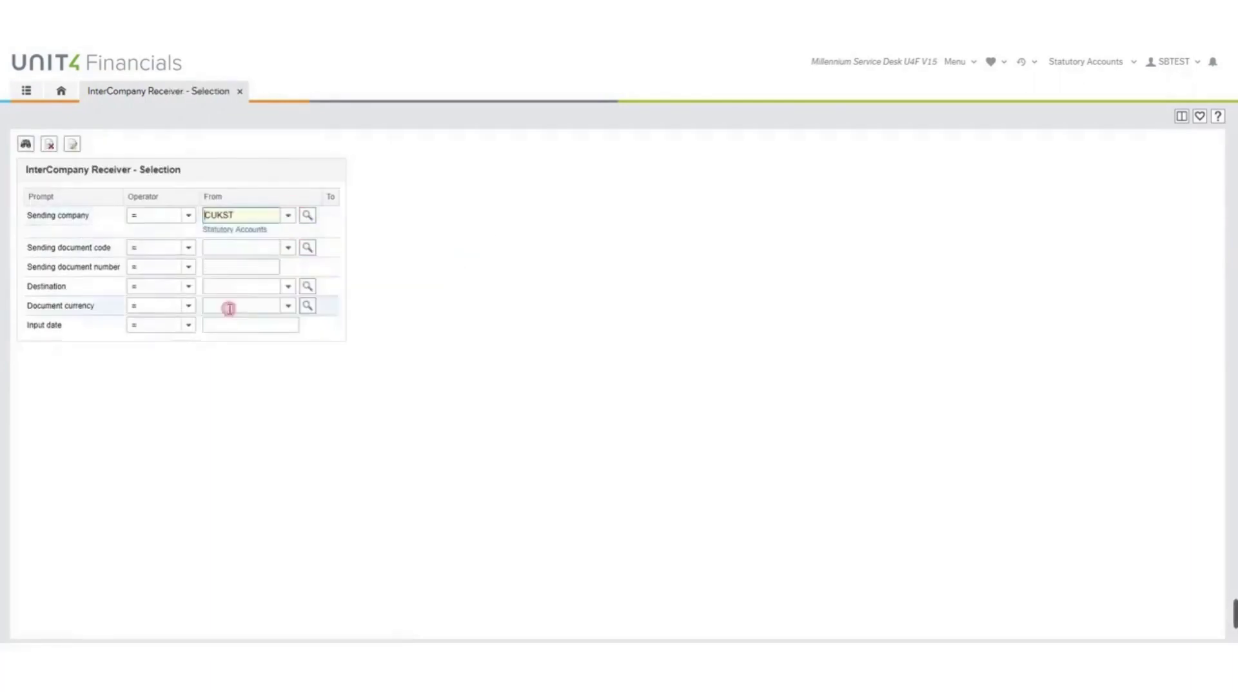
{"action": "left_click", "coordinate": [236, 285]}
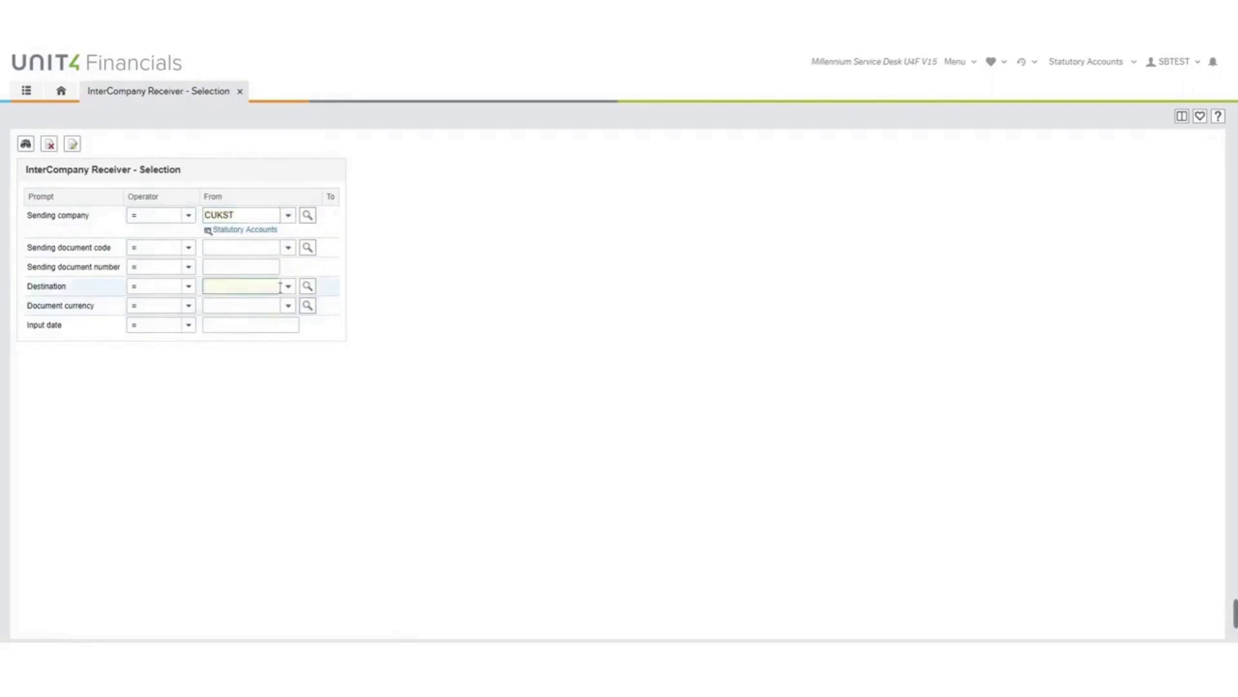
{"action": "left_click", "coordinate": [288, 287]}
{"action": "left_click", "coordinate": [231, 302]}
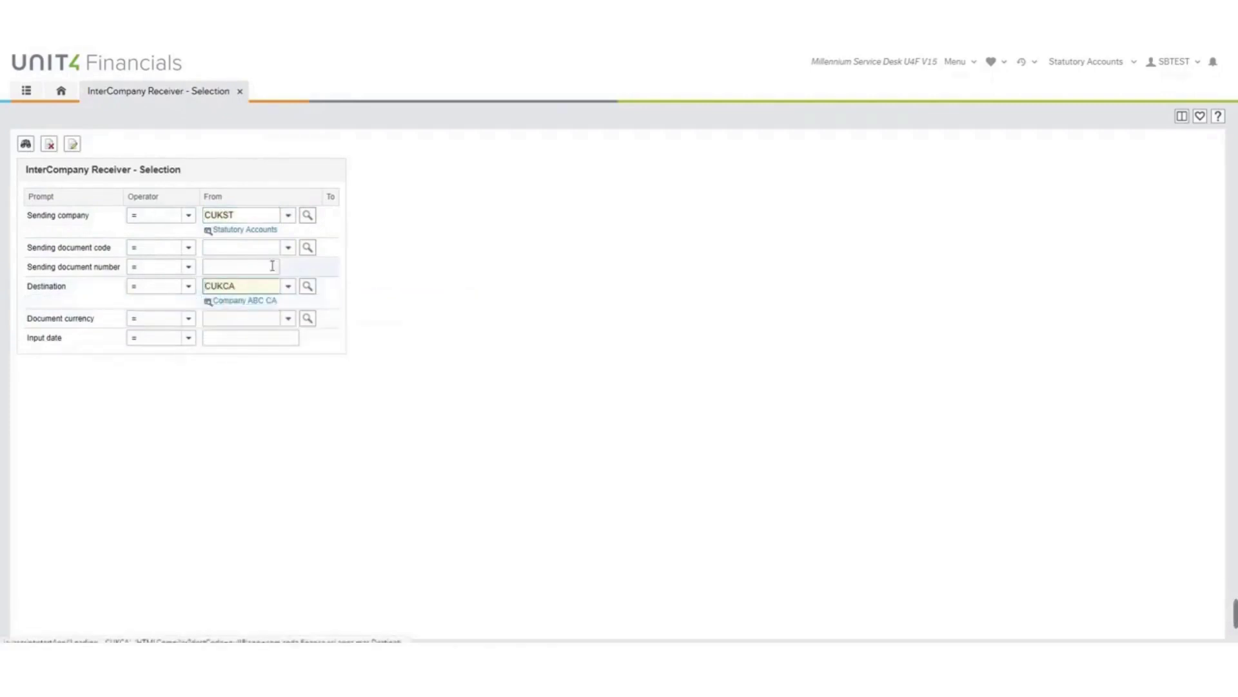
{"action": "left_click", "coordinate": [289, 248]}
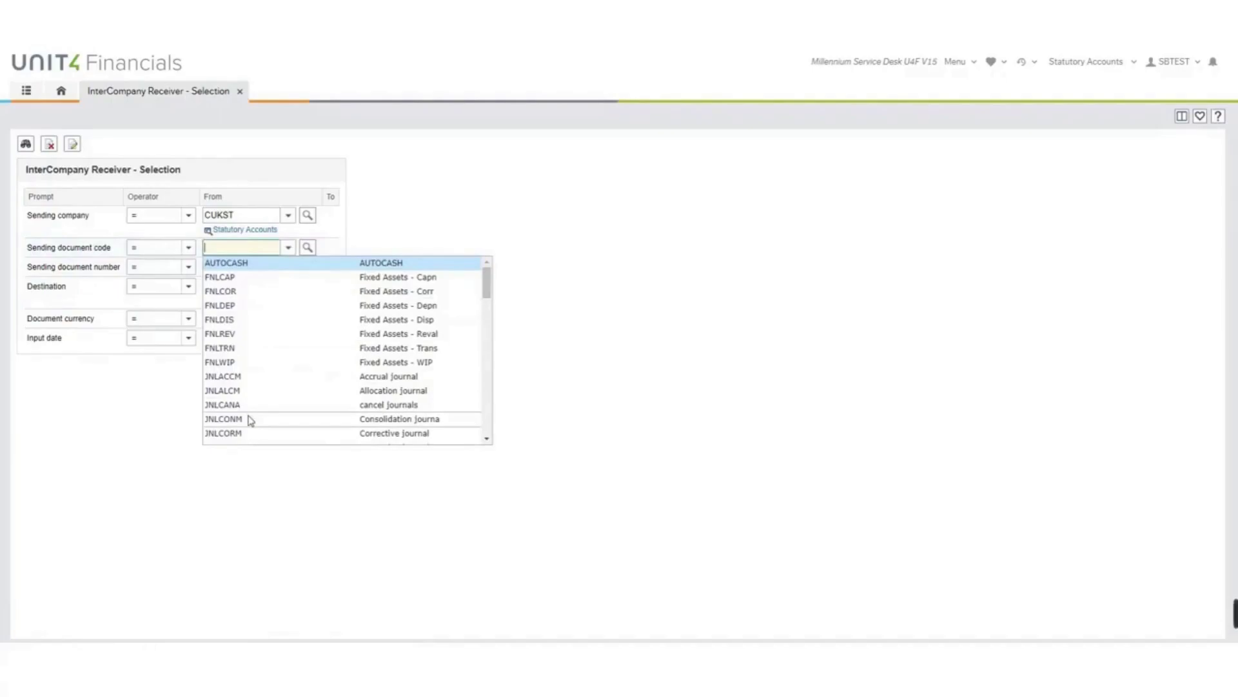
{"action": "scroll", "coordinate": [251, 420], "scroll_direction": "down", "scroll_amount": 2}
{"action": "left_click", "coordinate": [222, 396]}
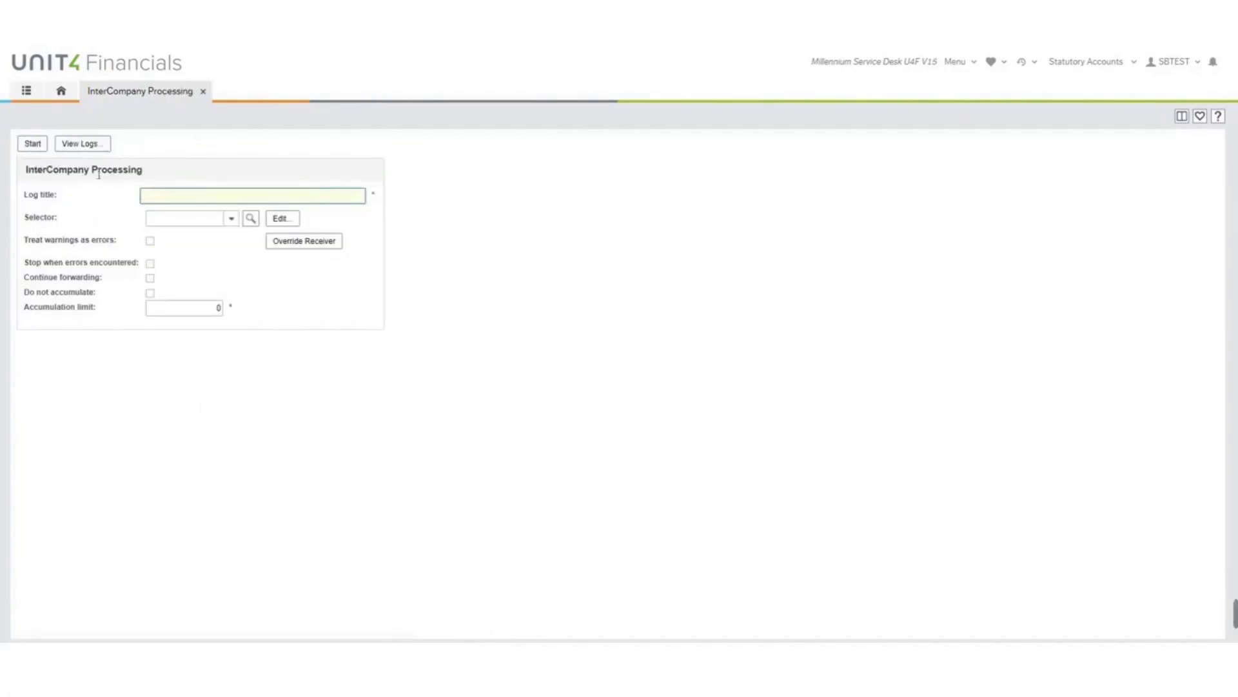
- Check the intercompany run logs, then rerun Browse Details for JNLICOM 12 and open the second line's actions
{"action": "left_click", "coordinate": [79, 145]}
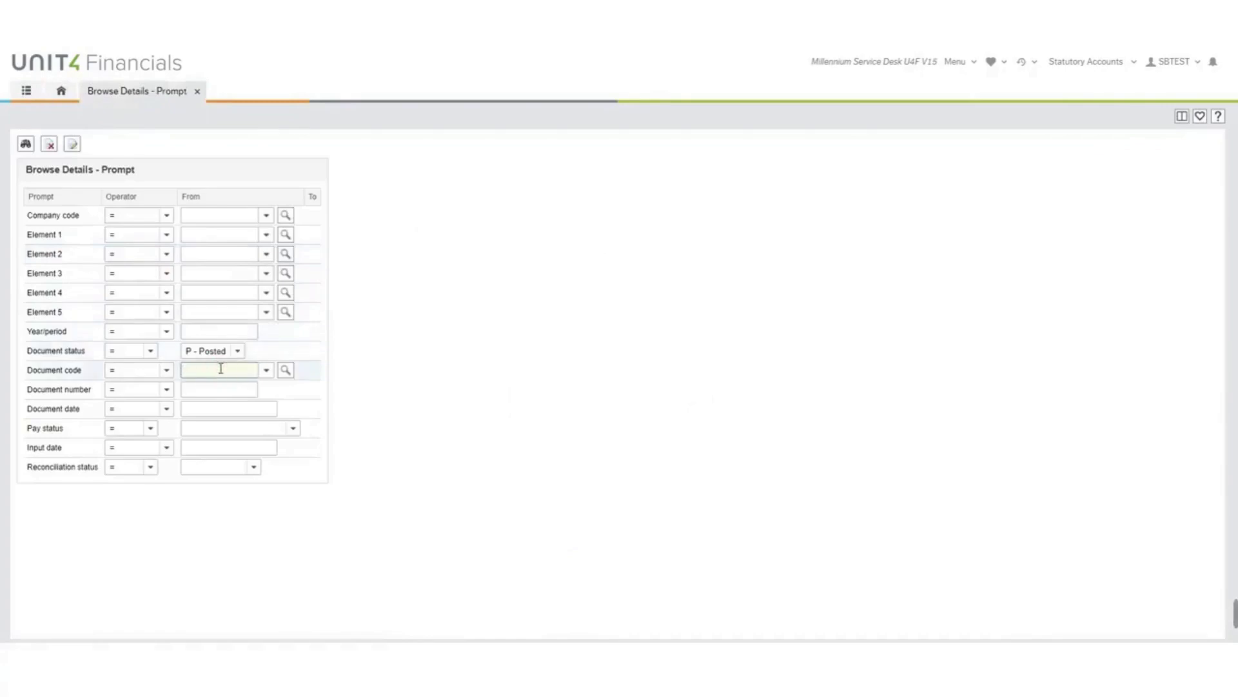
{"action": "type", "text": "JNL"}
{"action": "left_click", "coordinate": [217, 501]}
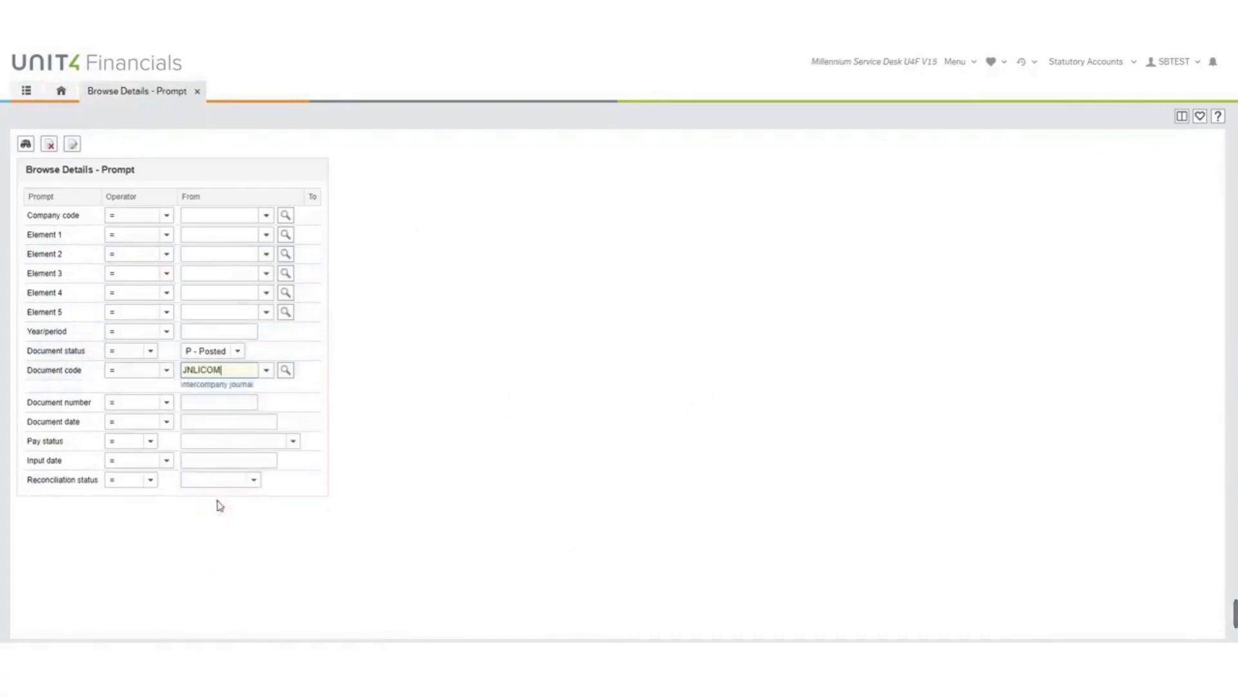
{"action": "left_click", "coordinate": [200, 406]}
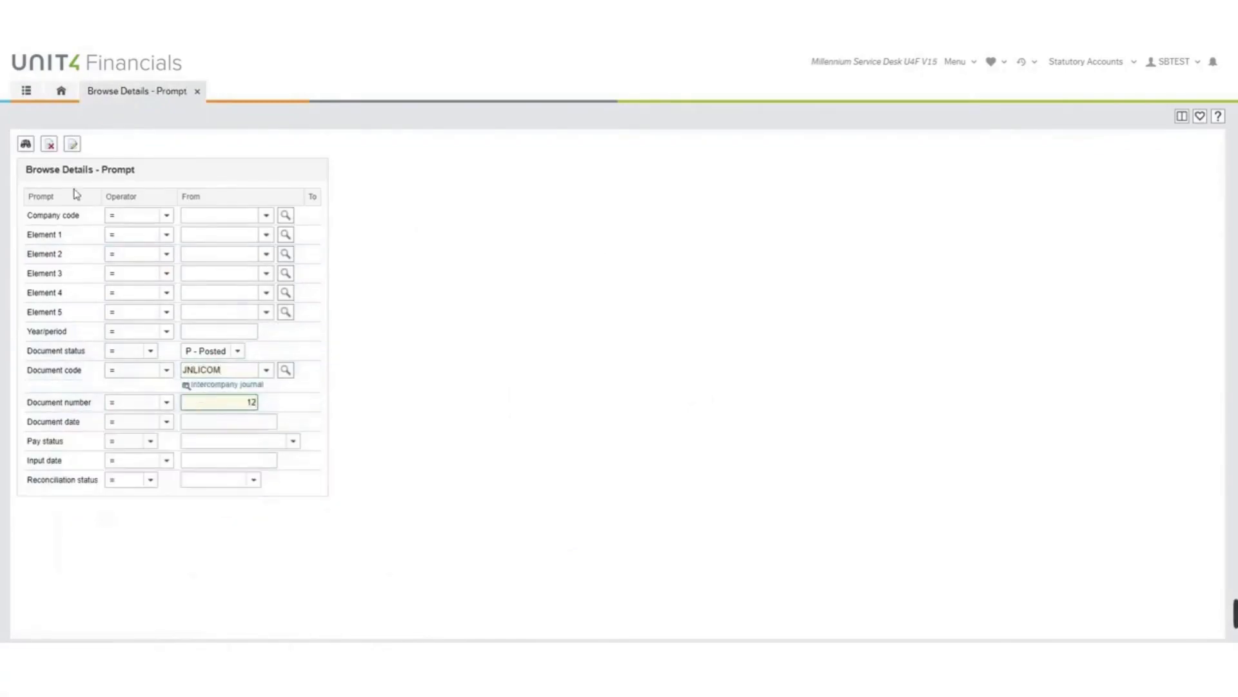
{"action": "left_click", "coordinate": [26, 143]}
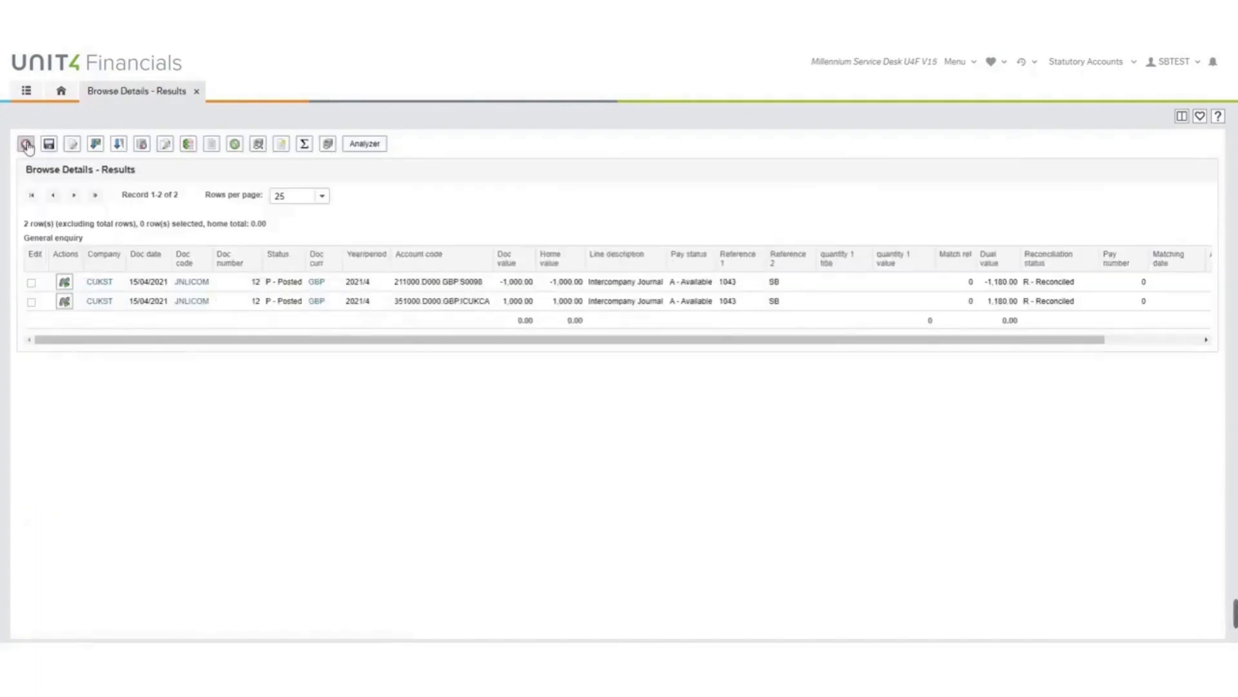
{"action": "left_click", "coordinate": [64, 302]}
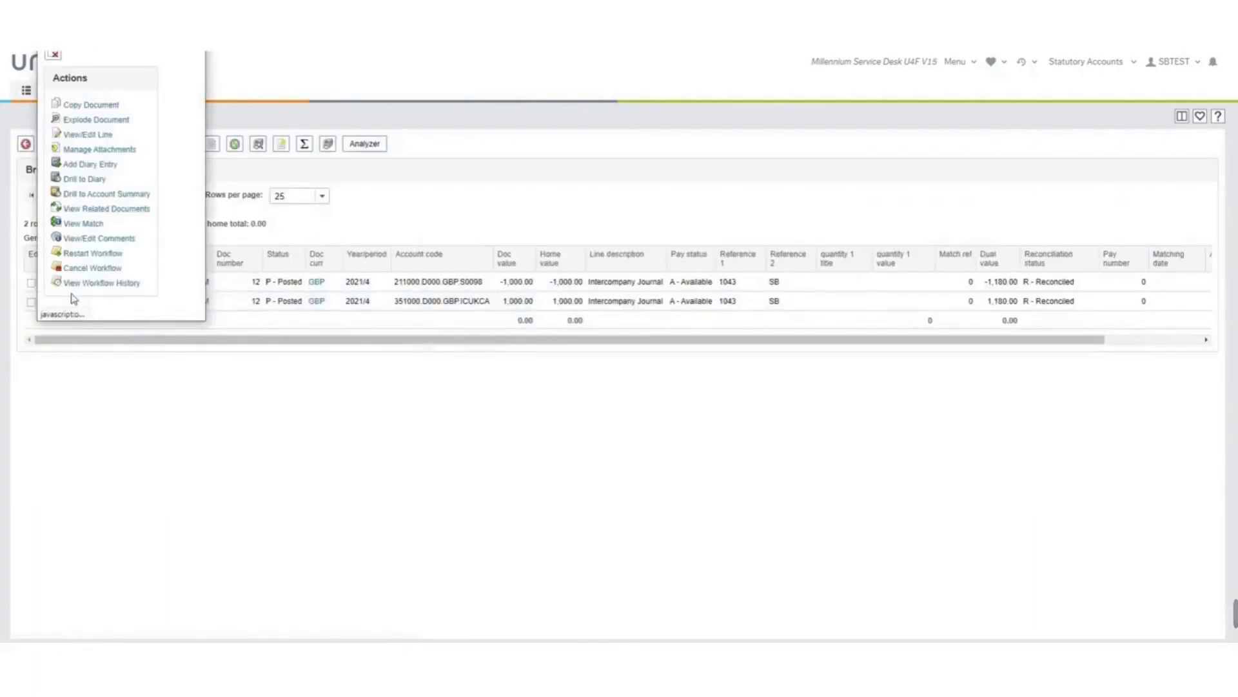
- View the documents related to the second JNLICOM 12 journal line
{"action": "left_click", "coordinate": [94, 209]}
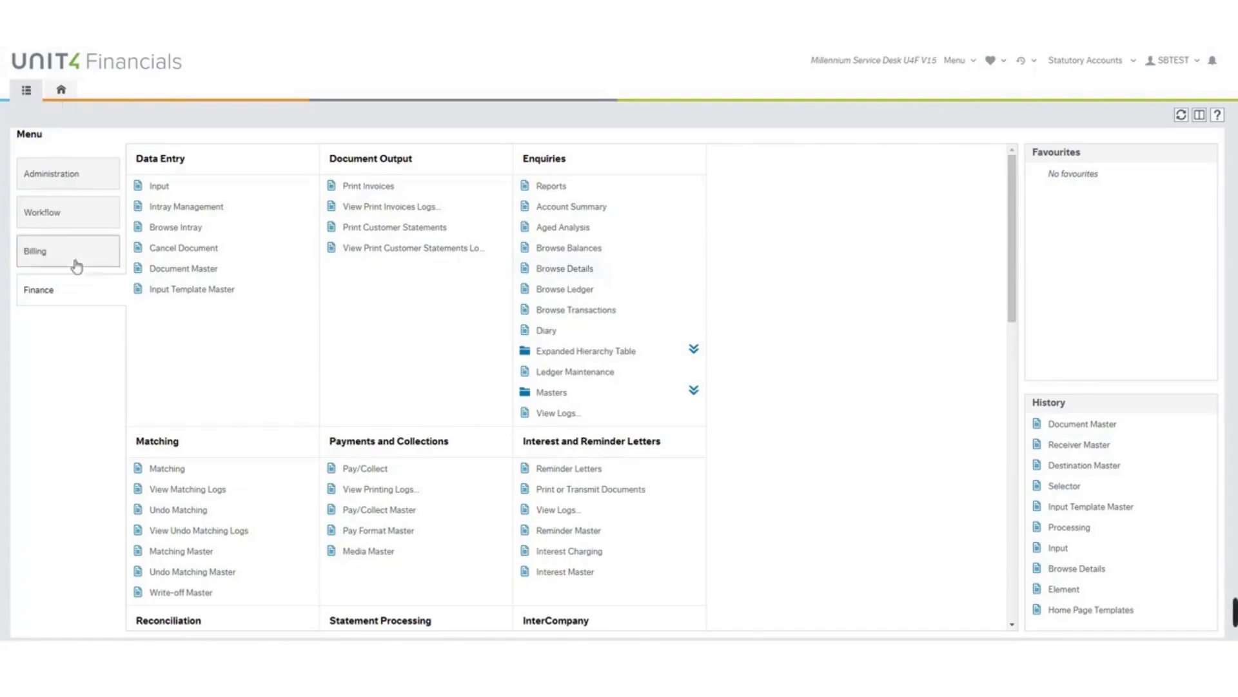
- Open the JNLICOM document master and review its posting settings and external reference settings
{"action": "left_click", "coordinate": [169, 276]}
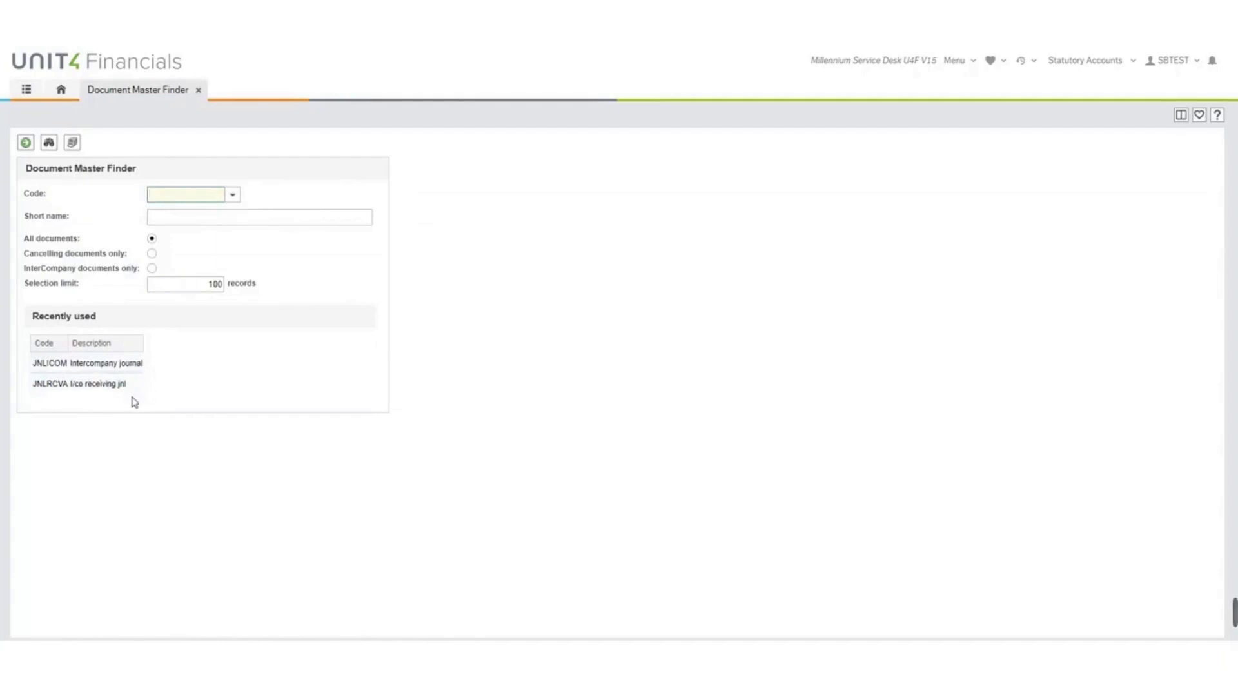
{"action": "double_click", "coordinate": [54, 364]}
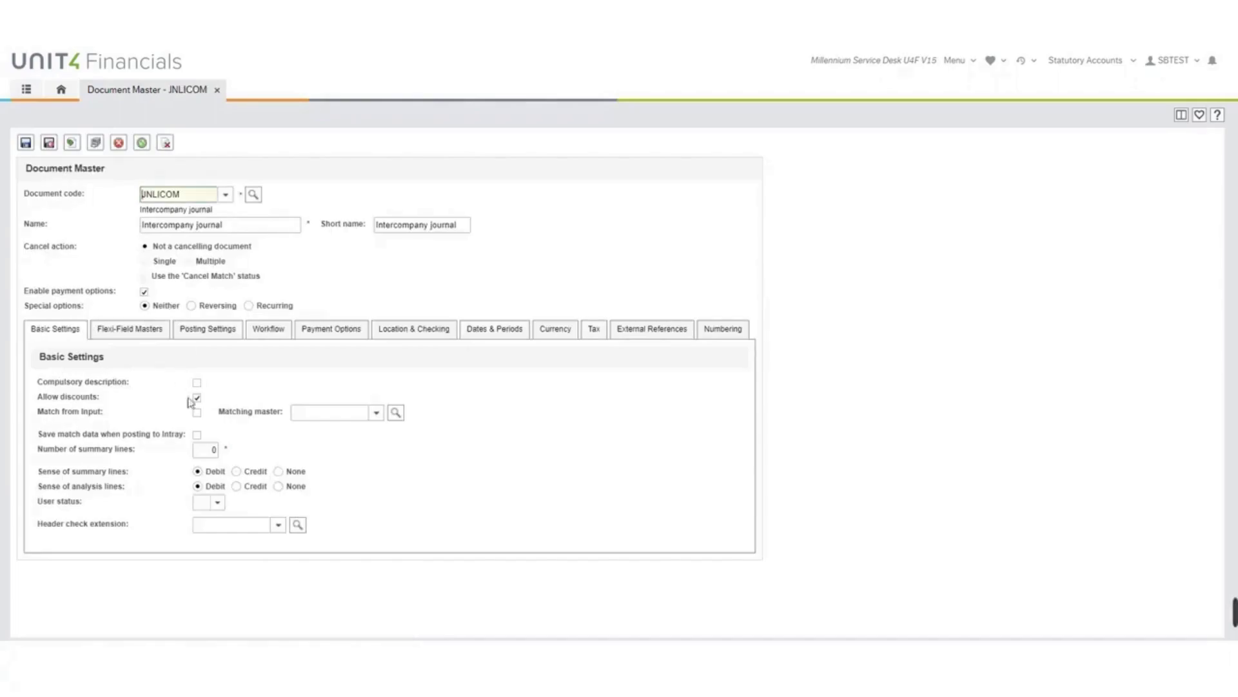
{"action": "left_click", "coordinate": [204, 332]}
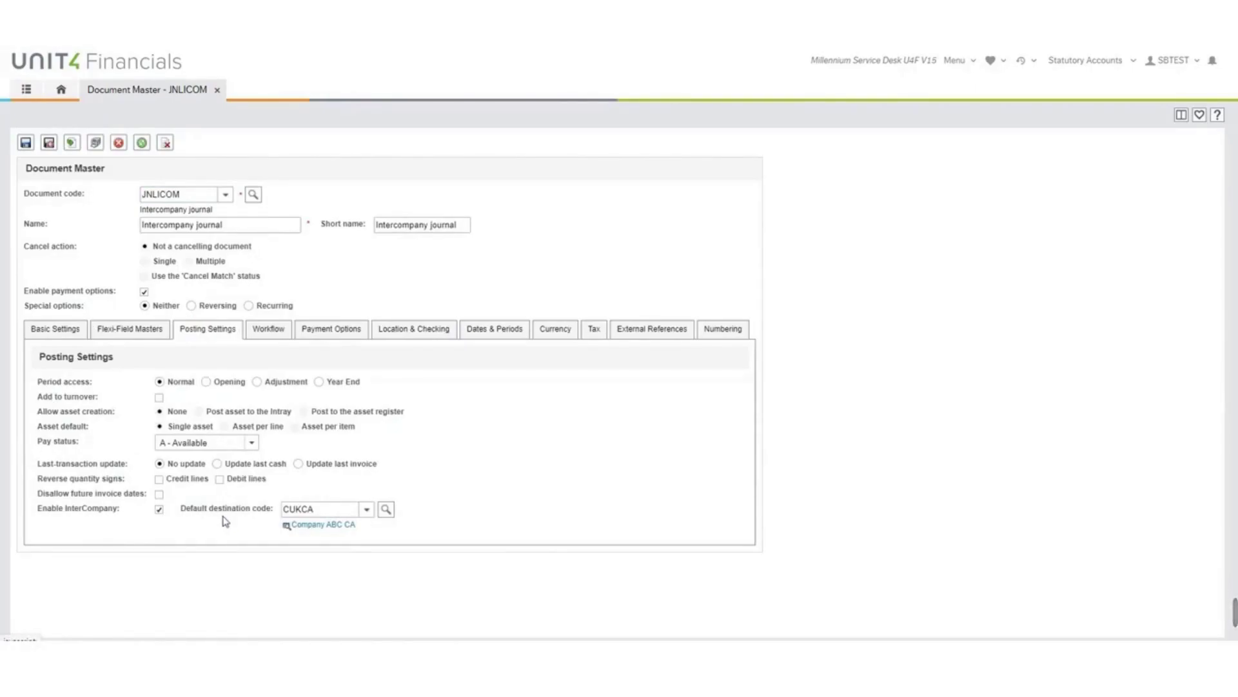
{"action": "left_click", "coordinate": [657, 331]}
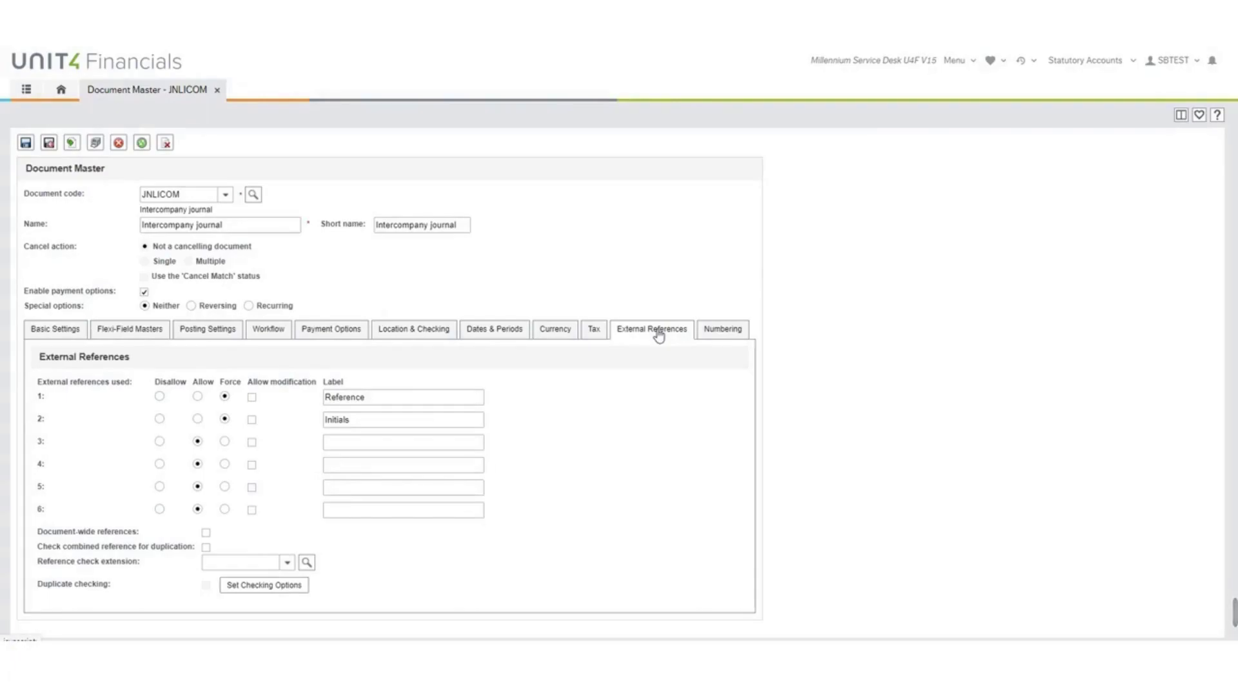
- Close the JNLICOM document master and load the CUKCA record in the intercompany Receiver Master
{"action": "left_click", "coordinate": [218, 89]}
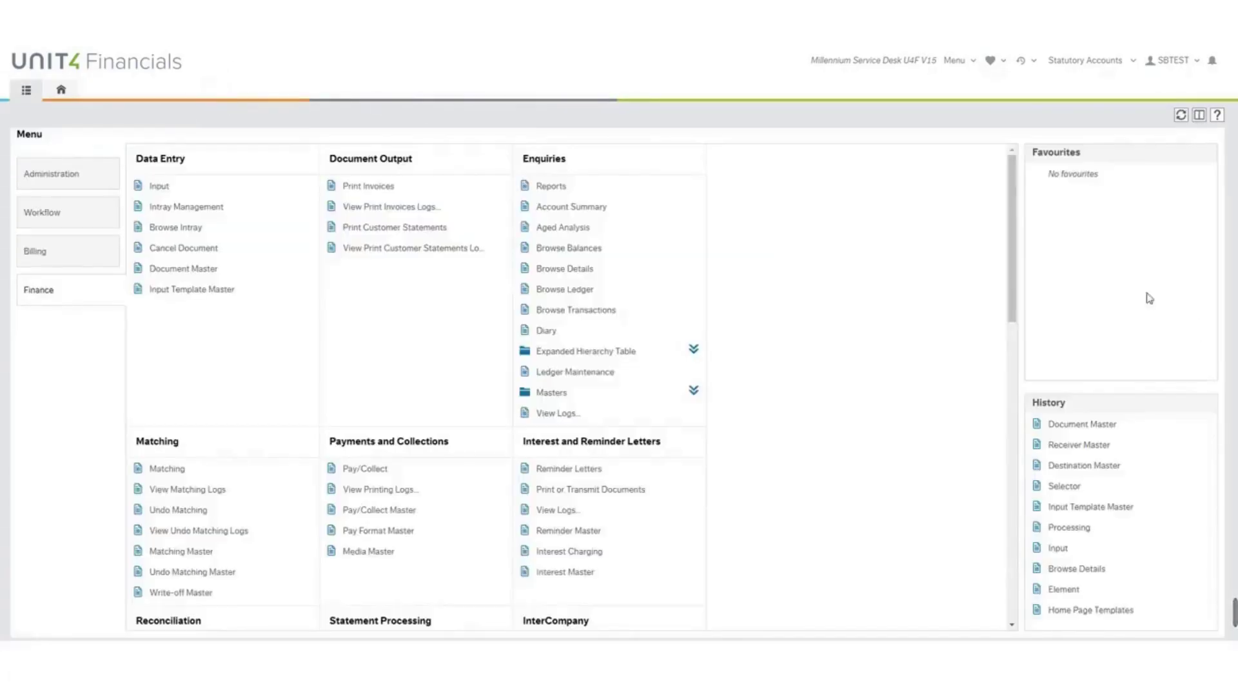
{"action": "scroll", "coordinate": [1017, 303], "scroll_direction": "down", "scroll_amount": 5}
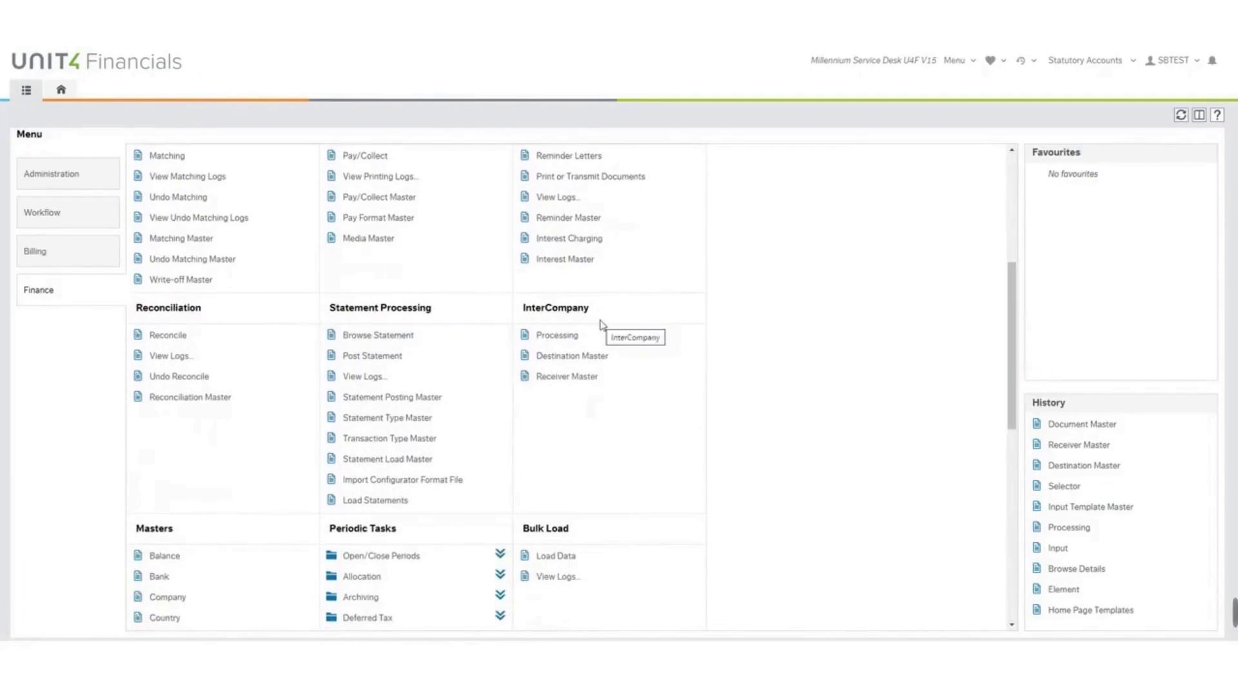
{"action": "left_click", "coordinate": [574, 379]}
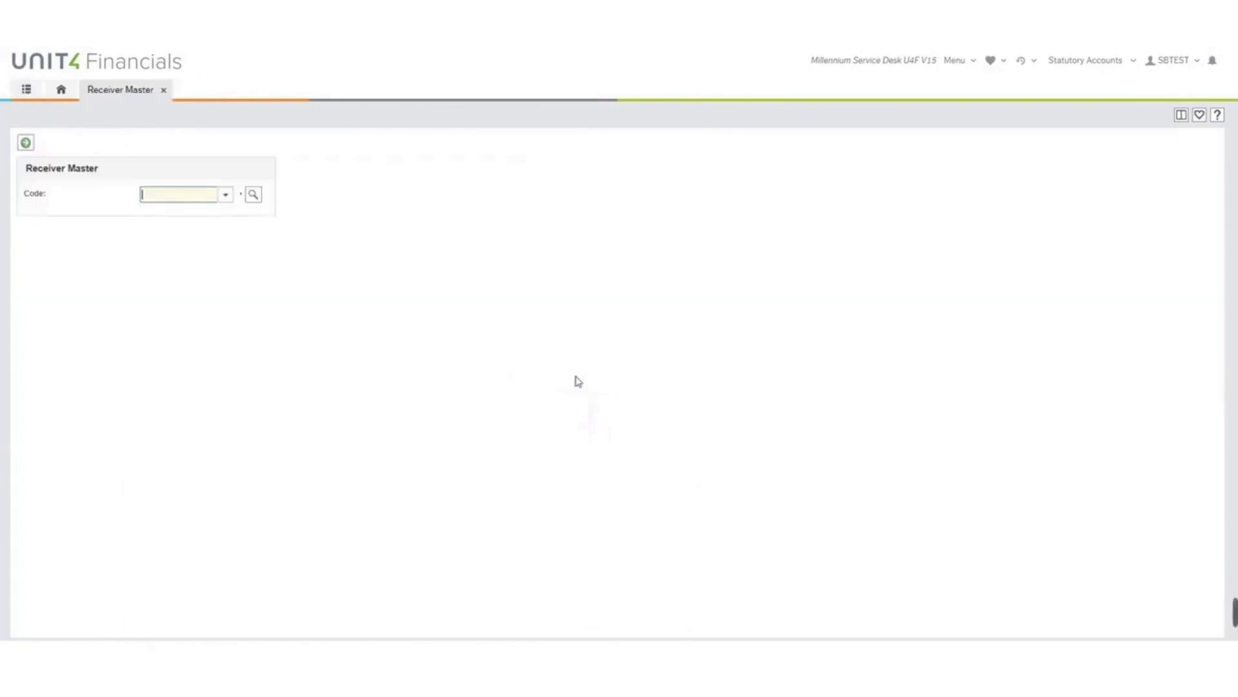
{"action": "left_click", "coordinate": [225, 194]}
{"action": "left_click", "coordinate": [152, 210]}
{"action": "left_click", "coordinate": [26, 143]}
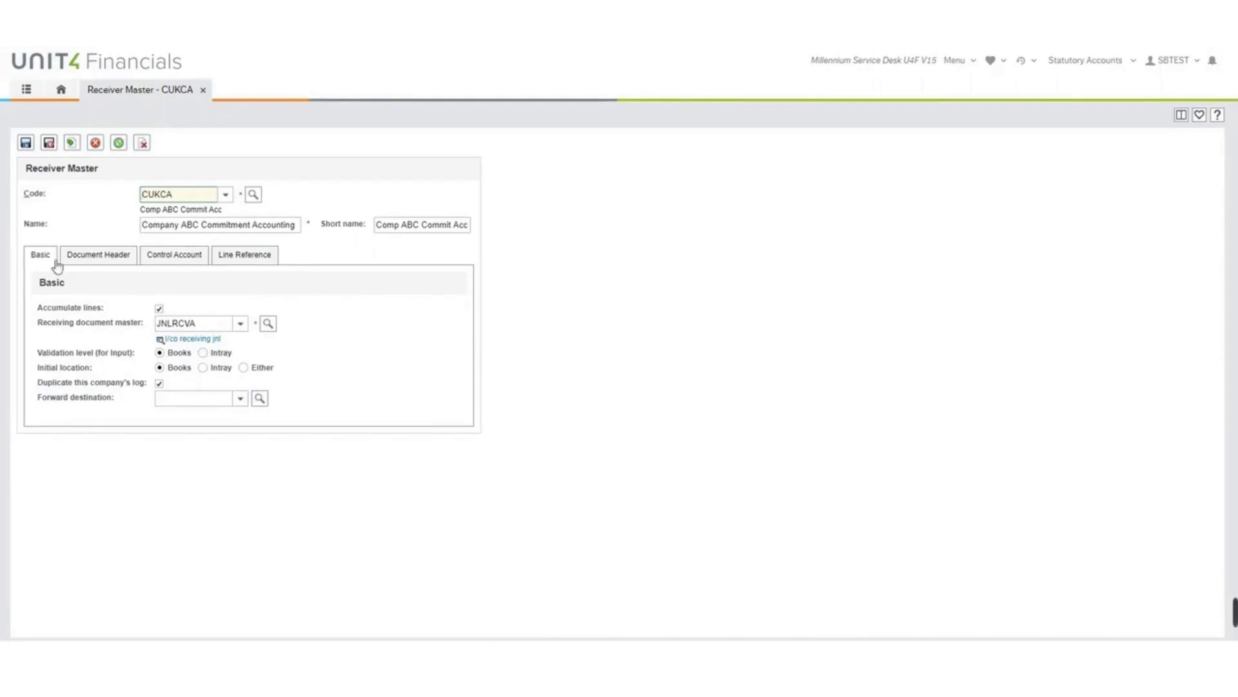
- Check the CUKCA receiver's Document Header, Control Account and Line Reference tabs, then close it
{"action": "left_click", "coordinate": [80, 262]}
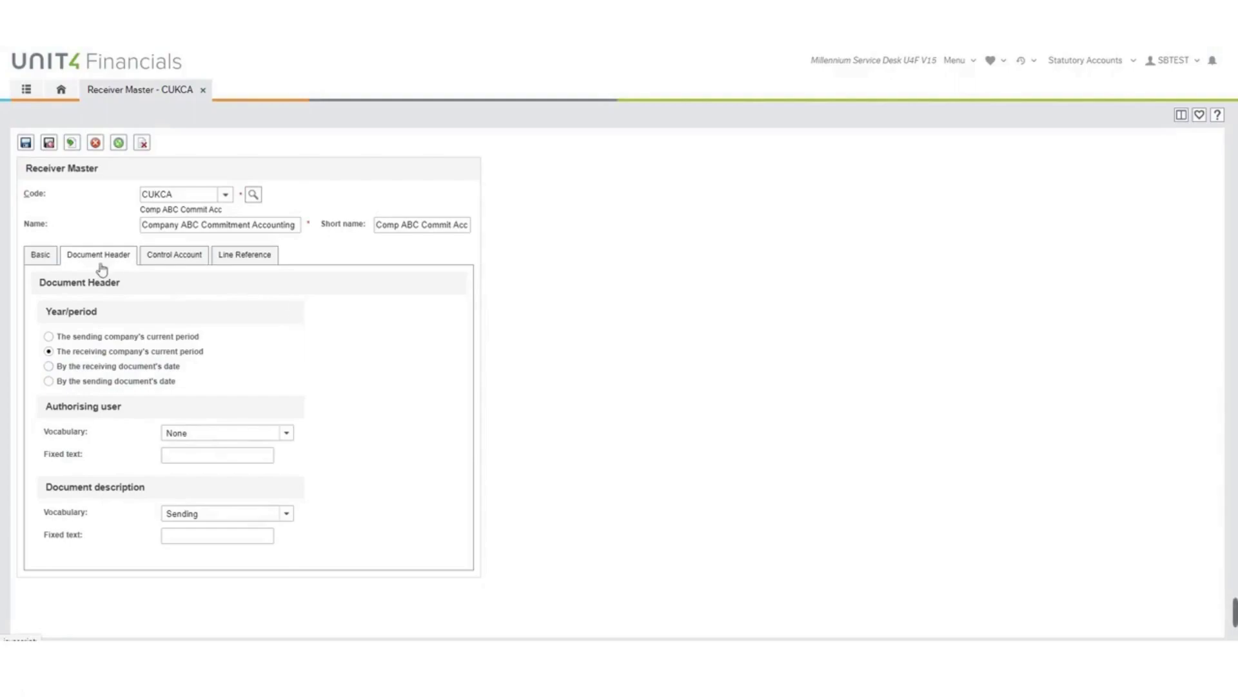
{"action": "left_click", "coordinate": [168, 260]}
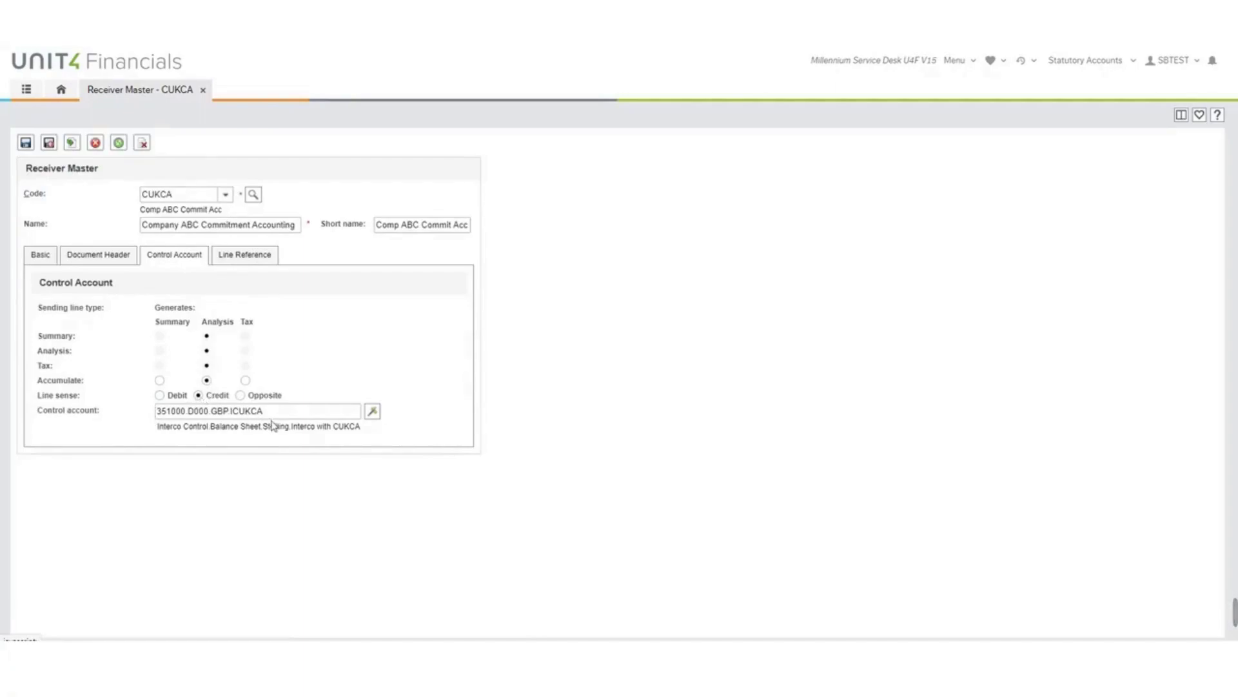
{"action": "left_click", "coordinate": [233, 257]}
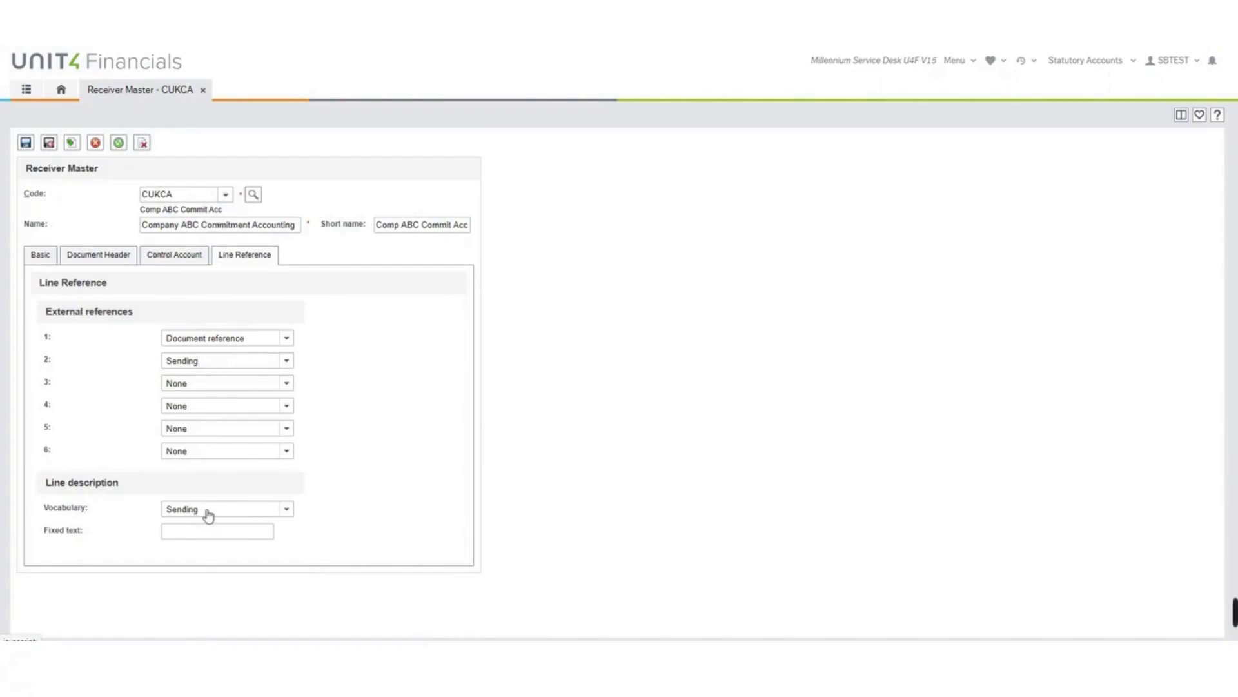
{"action": "left_click", "coordinate": [202, 90]}
{"action": "scroll", "coordinate": [1012, 251], "scroll_direction": "down", "scroll_amount": 1}
- Confirm the CUKCA Destination Master shows Local transfer, receiver CUKST and account 351000.D000.GBP.ICUKCA, then close it
{"action": "scroll", "coordinate": [1012, 250], "scroll_direction": "down", "scroll_amount": 3}
{"action": "left_click", "coordinate": [603, 394]}
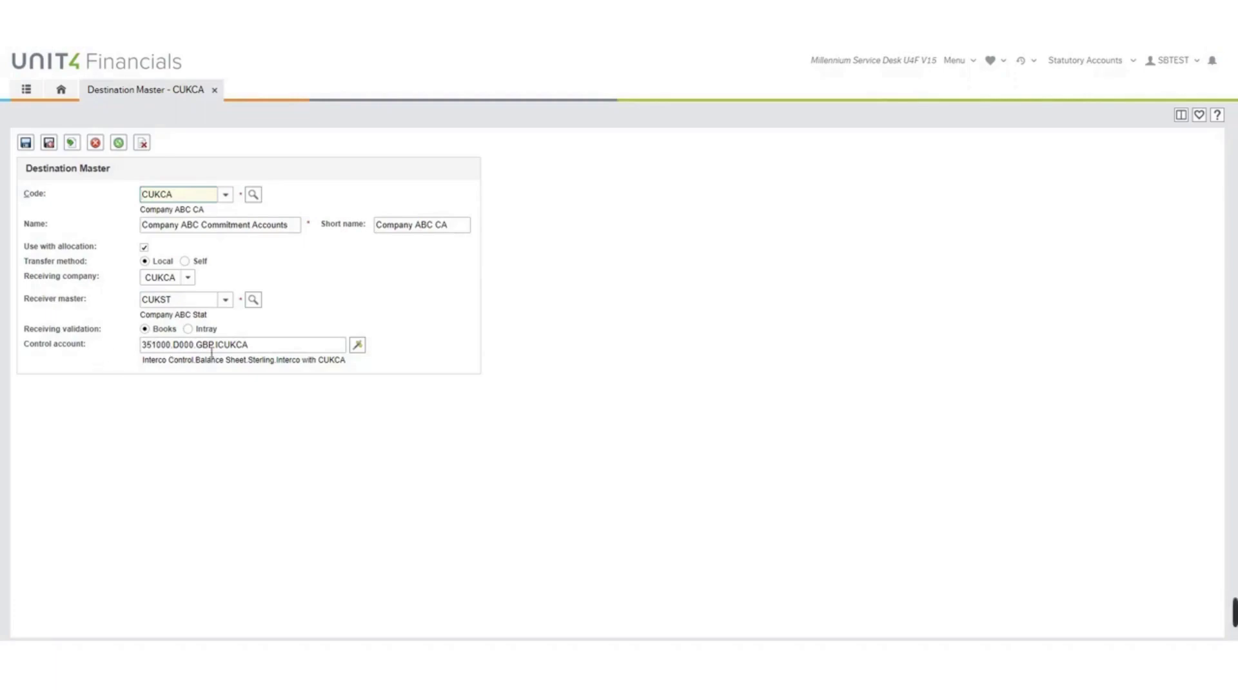
{"action": "left_click", "coordinate": [214, 89]}
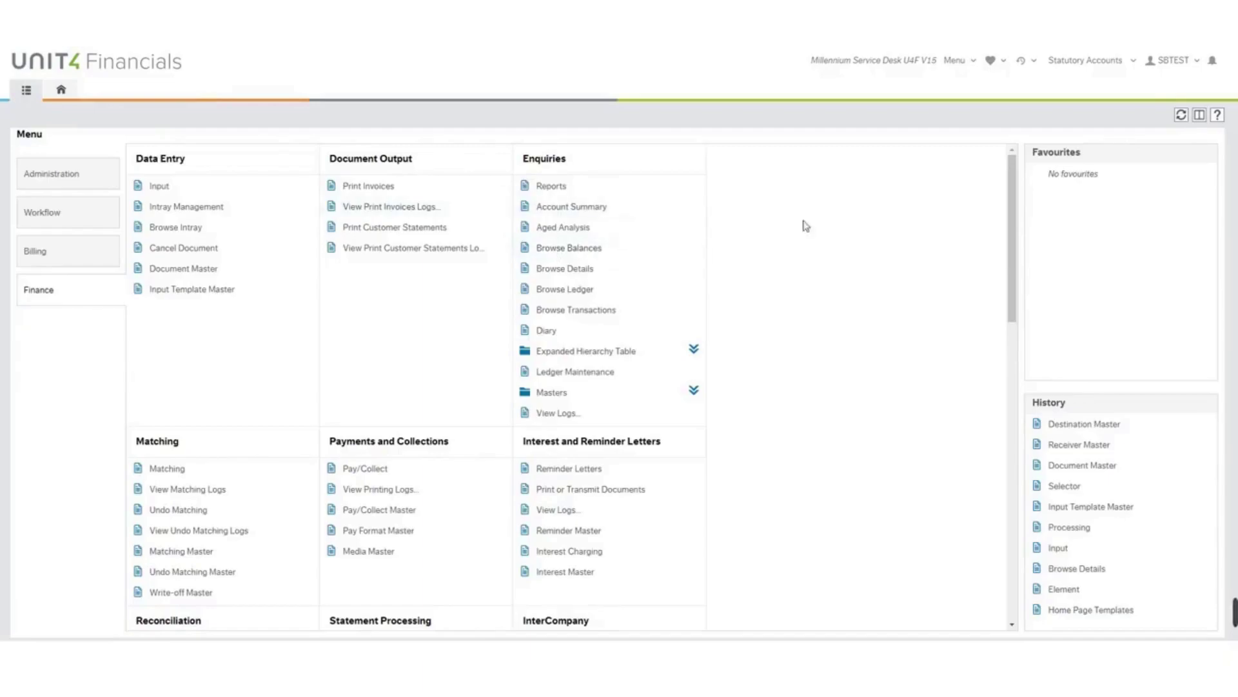
- Load the ICTRACE Intercompany Trace selector, inspect its Vocabulary items, and close it
{"action": "left_click_drag", "start_coordinate": [1014, 194], "coordinate": [985, 457]}
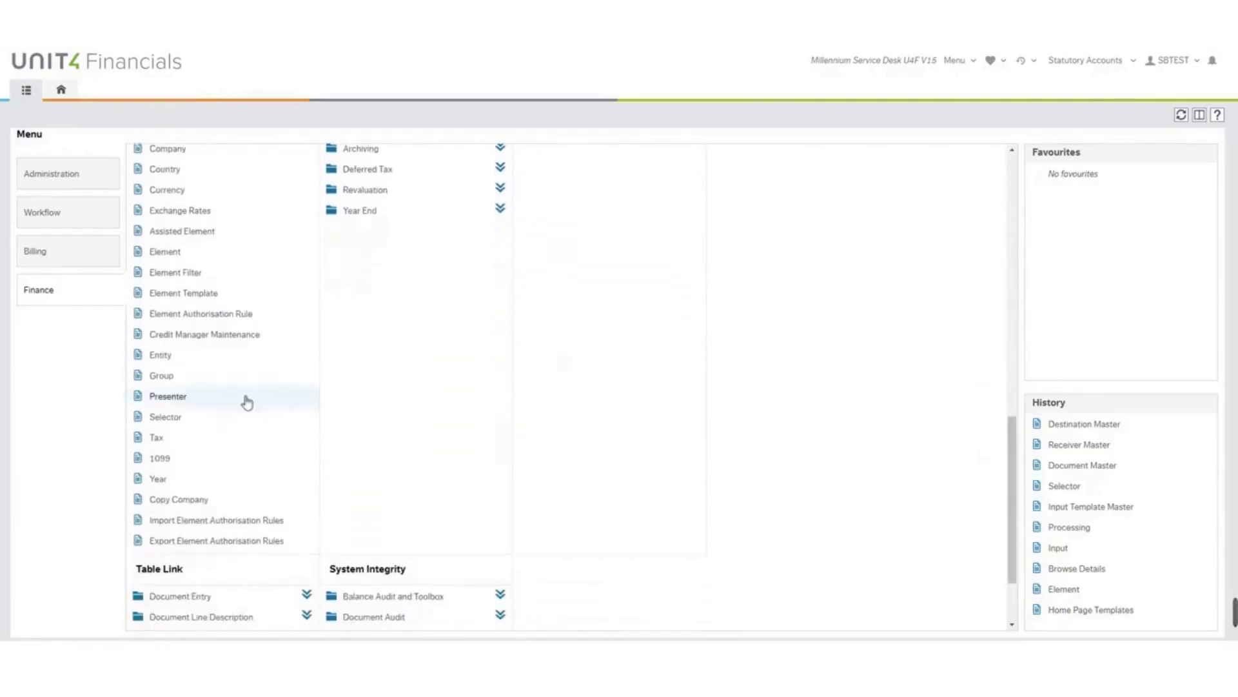
{"action": "left_click", "coordinate": [174, 418]}
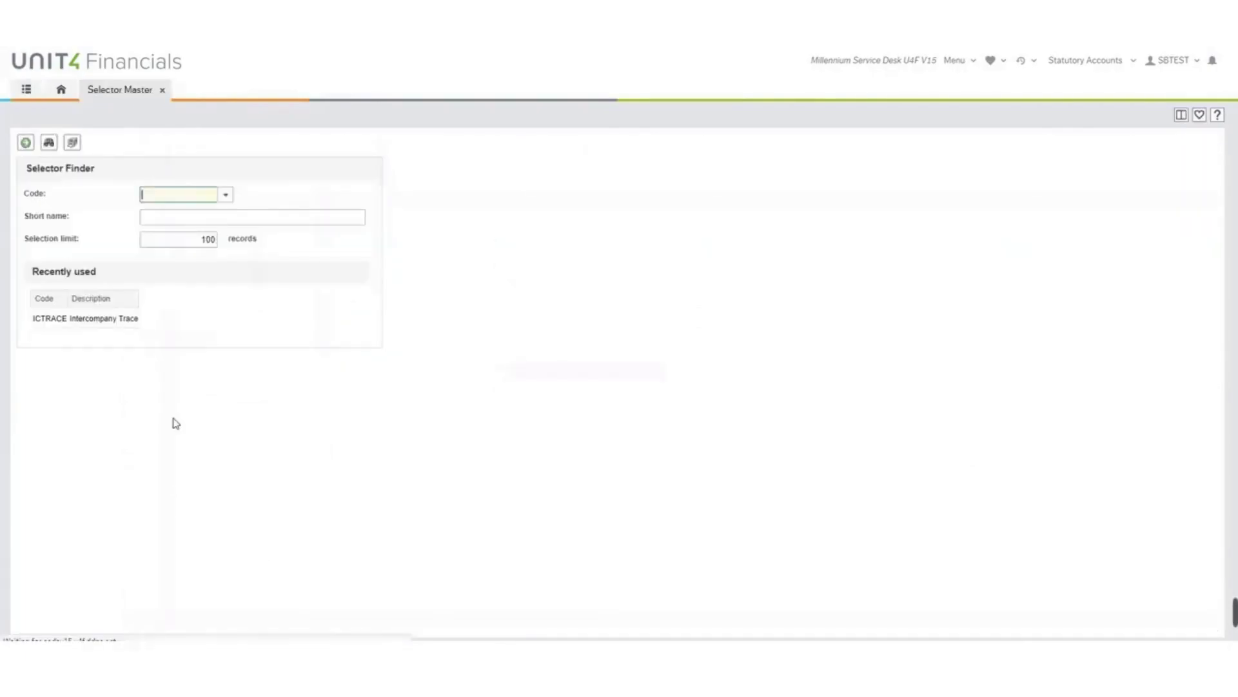
{"action": "left_click", "coordinate": [78, 318]}
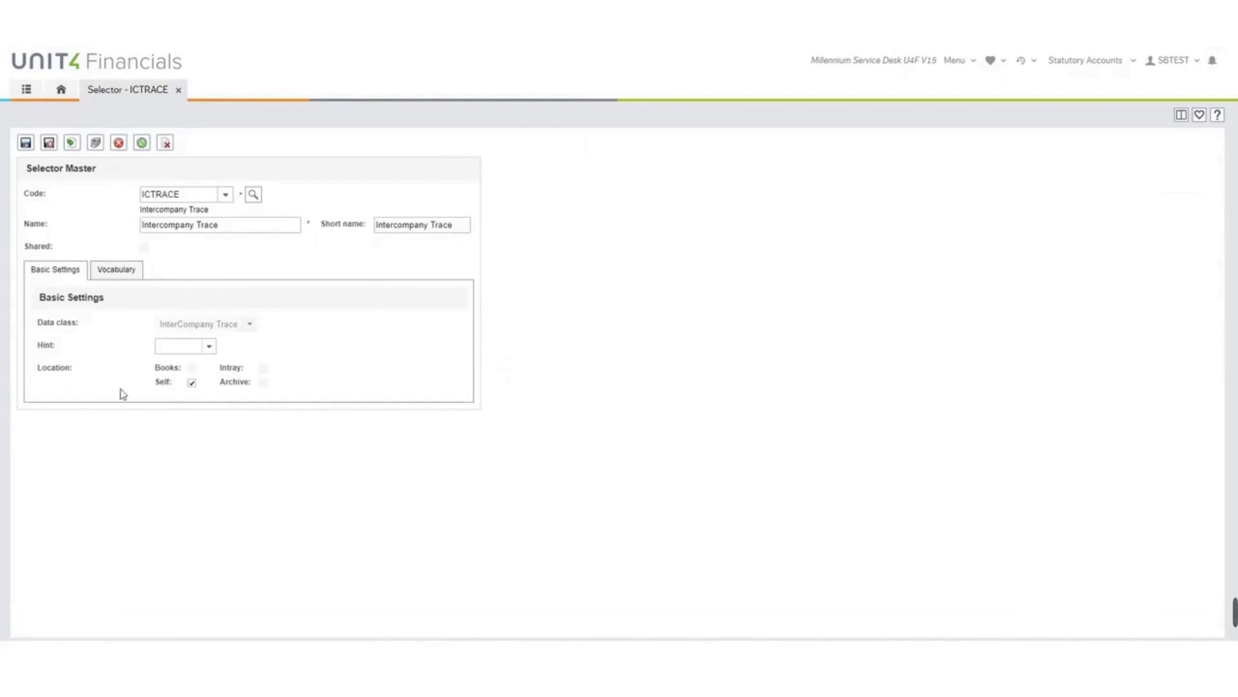
{"action": "left_click", "coordinate": [122, 274]}
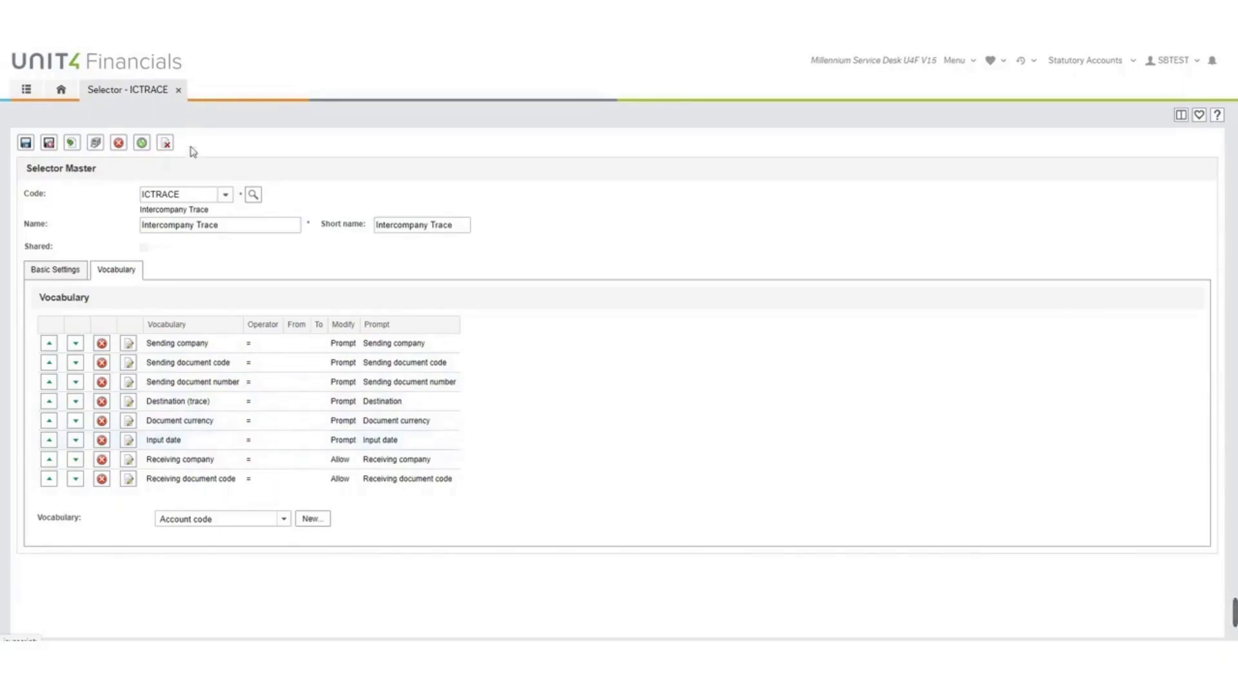
{"action": "left_click", "coordinate": [179, 91]}
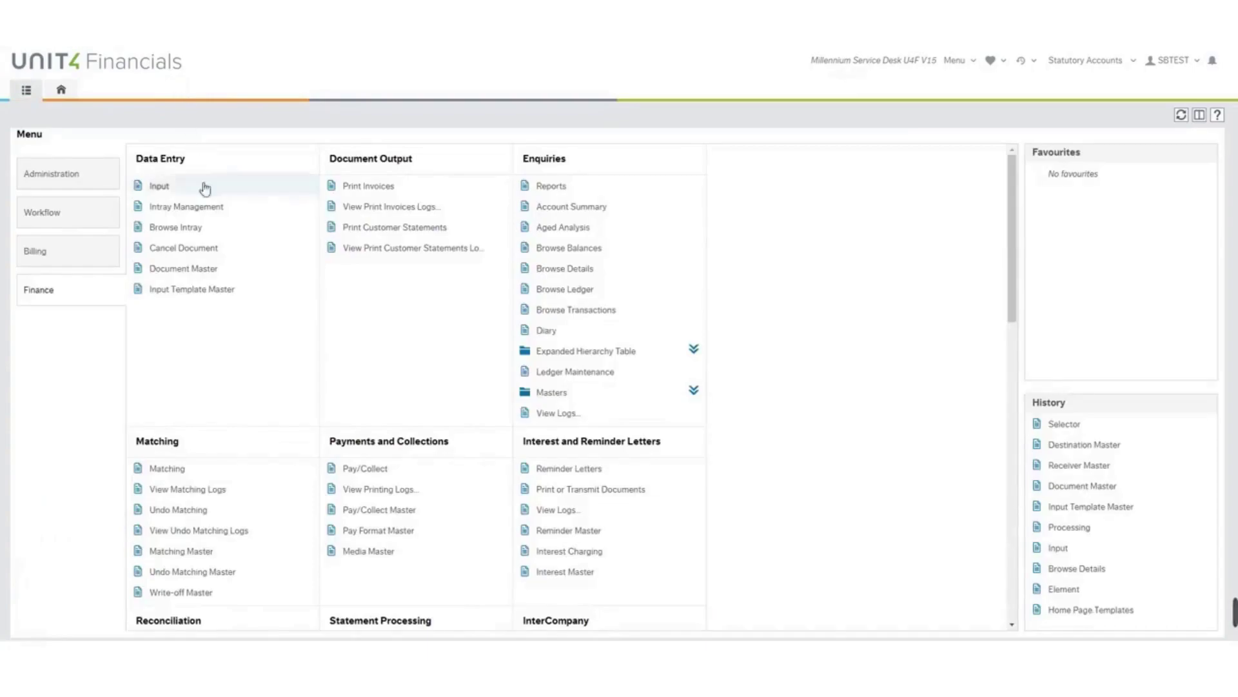
- Inspect the JNLICOSB template's header items and defined lines, showing line 1 with Dr/Cr Credit
{"action": "left_click", "coordinate": [182, 293]}
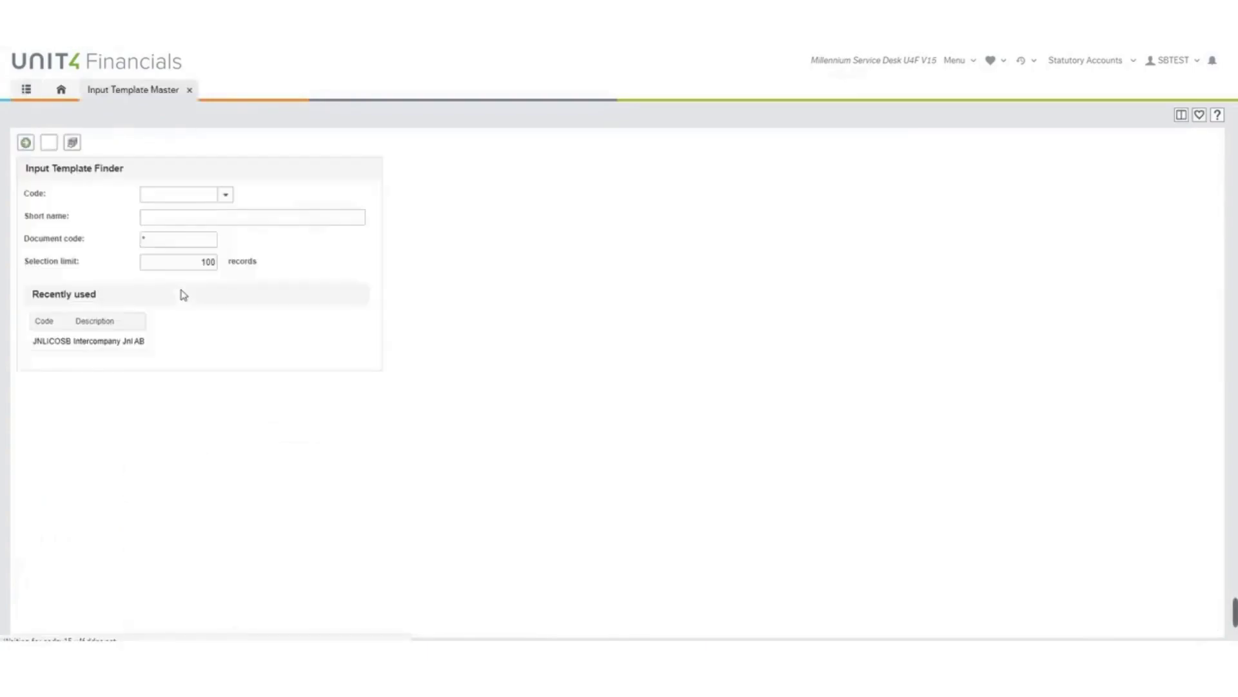
{"action": "left_click", "coordinate": [88, 341]}
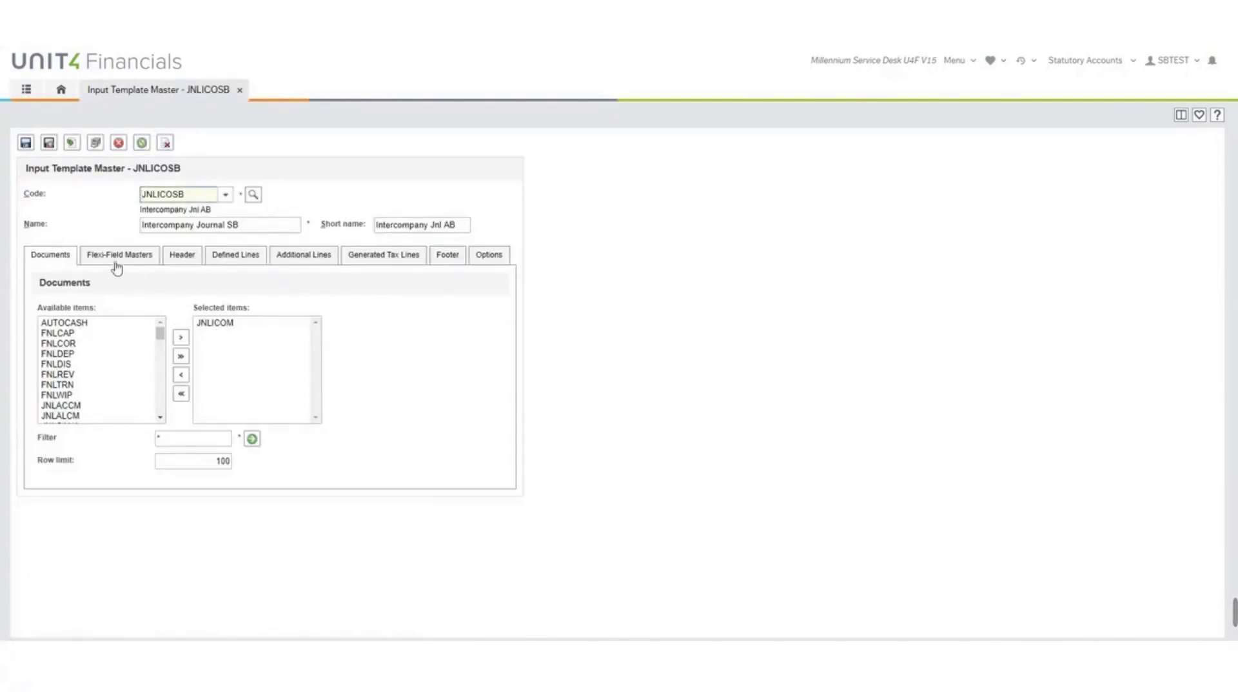
{"action": "left_click", "coordinate": [182, 256]}
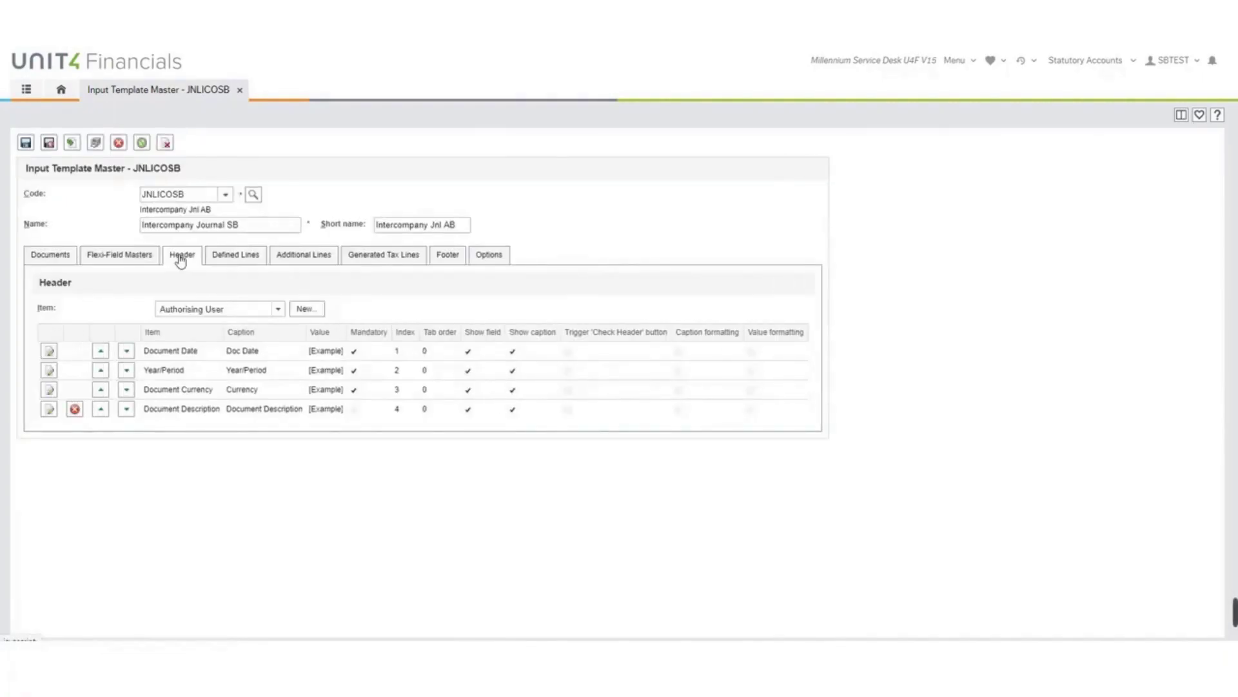
{"action": "left_click", "coordinate": [233, 260]}
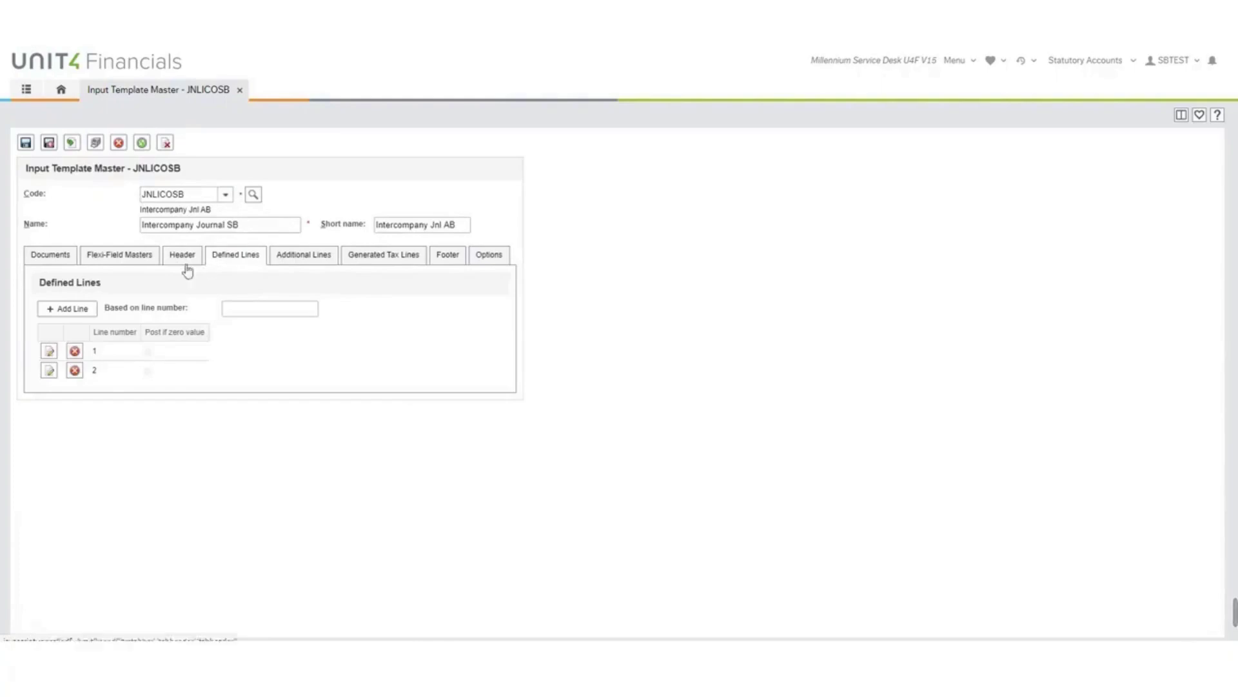
{"action": "left_click", "coordinate": [49, 350]}
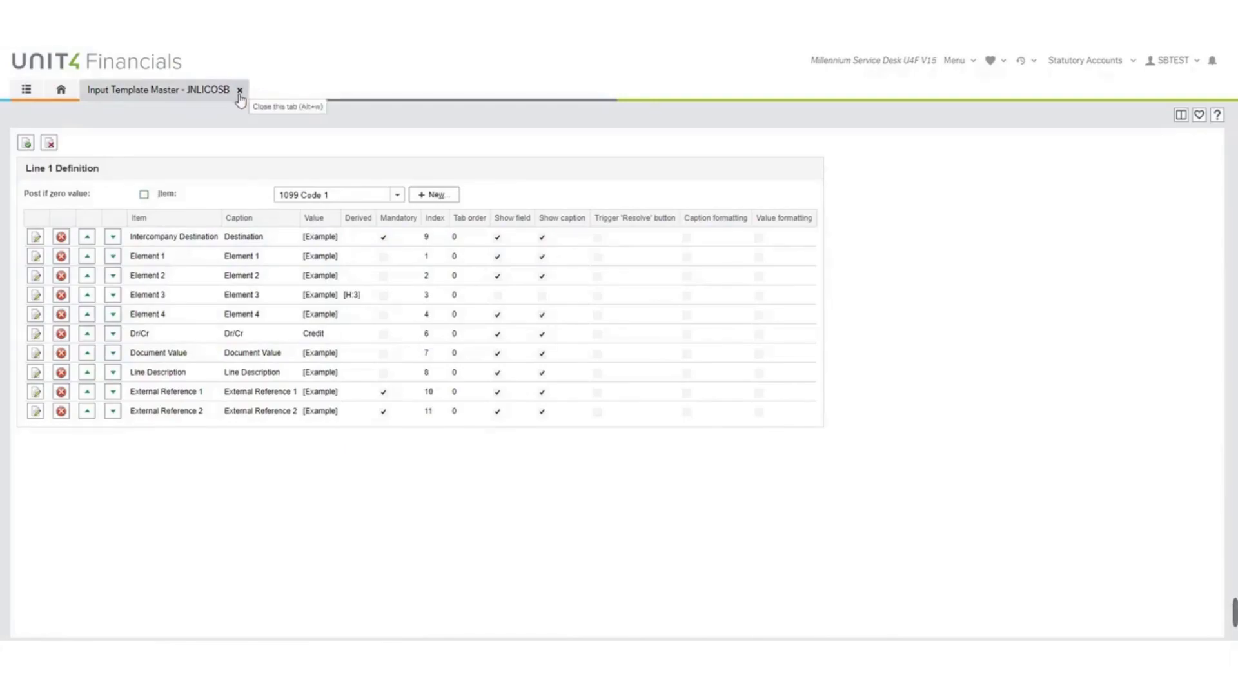
{"action": "left_click", "coordinate": [240, 91]}
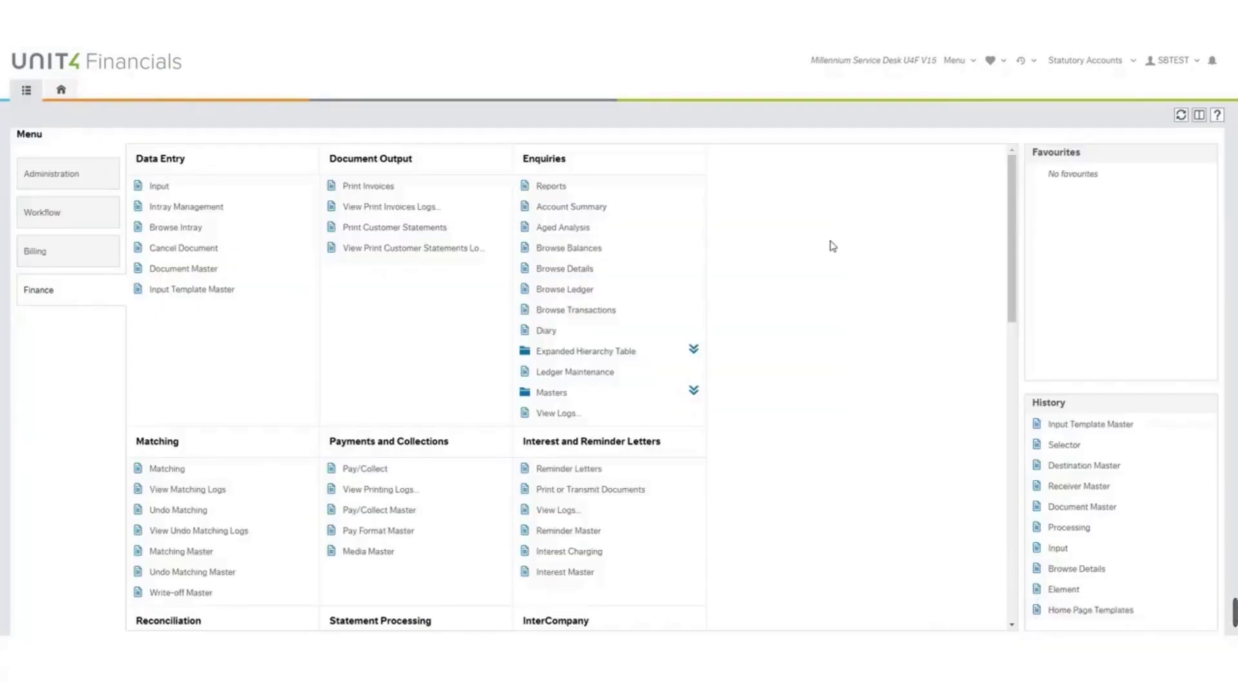